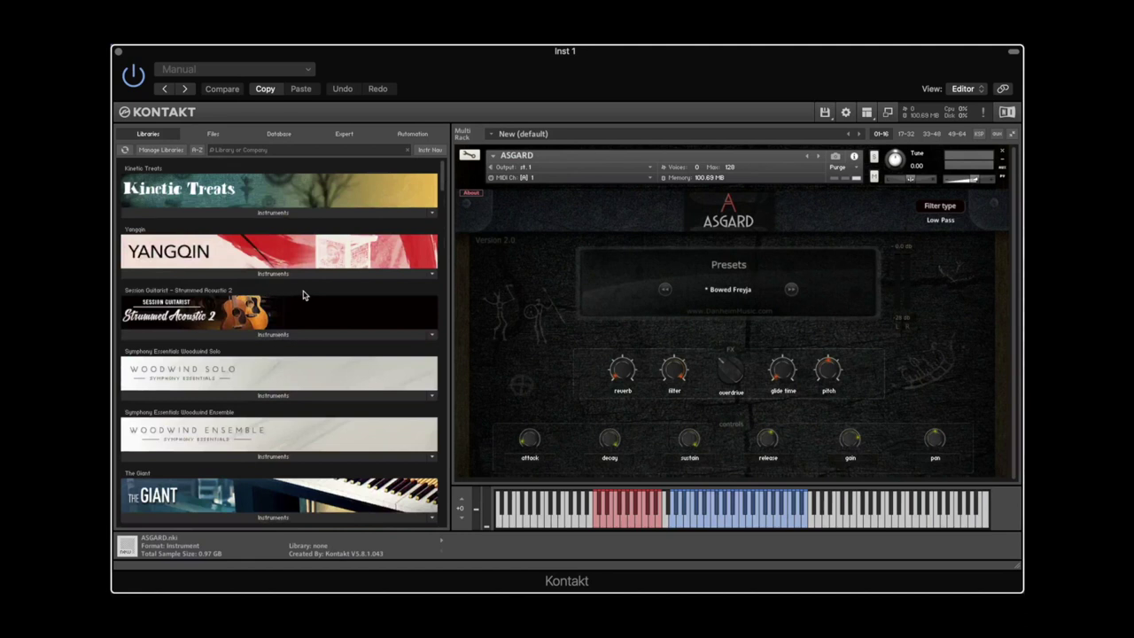
# - Browse the installed library list to its end and return to the ASGARD instrument under Kontakt Factory Library
pyautogui.scroll(-4, 339, 328)
pyautogui.scroll(-20, 339, 326)
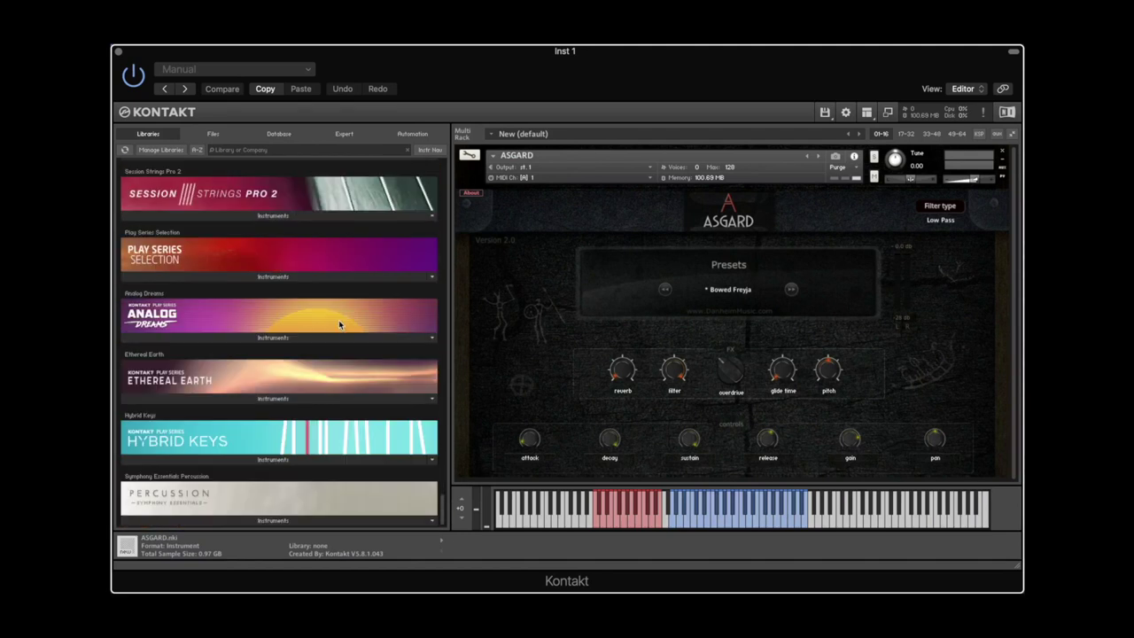
pyautogui.scroll(15, 339, 325)
pyautogui.scroll(15, 338, 325)
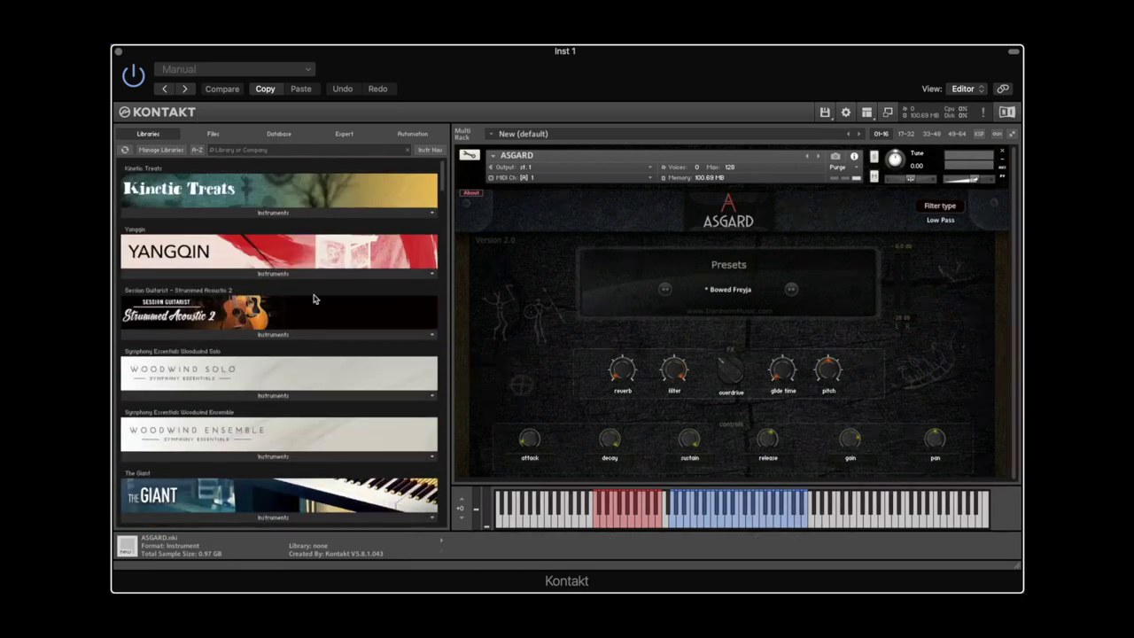
pyautogui.scroll(-8, 314, 298)
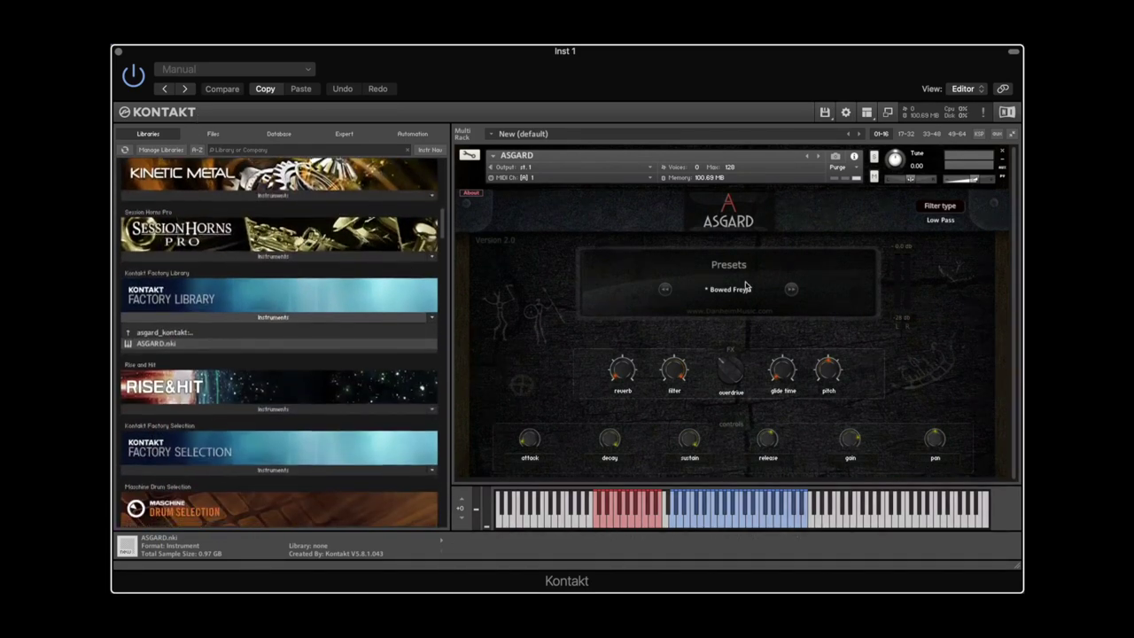
# - Load the Atgangr Pad preset and audition the dark pads in order up to Draugr Pad
pyautogui.click(730, 292)
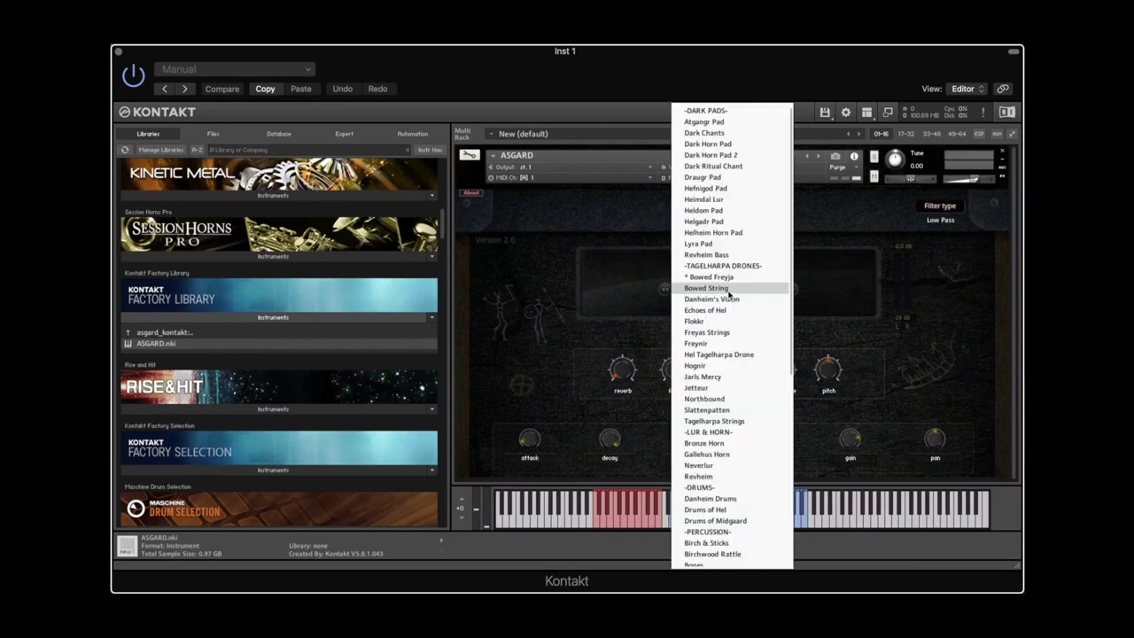
pyautogui.click(709, 123)
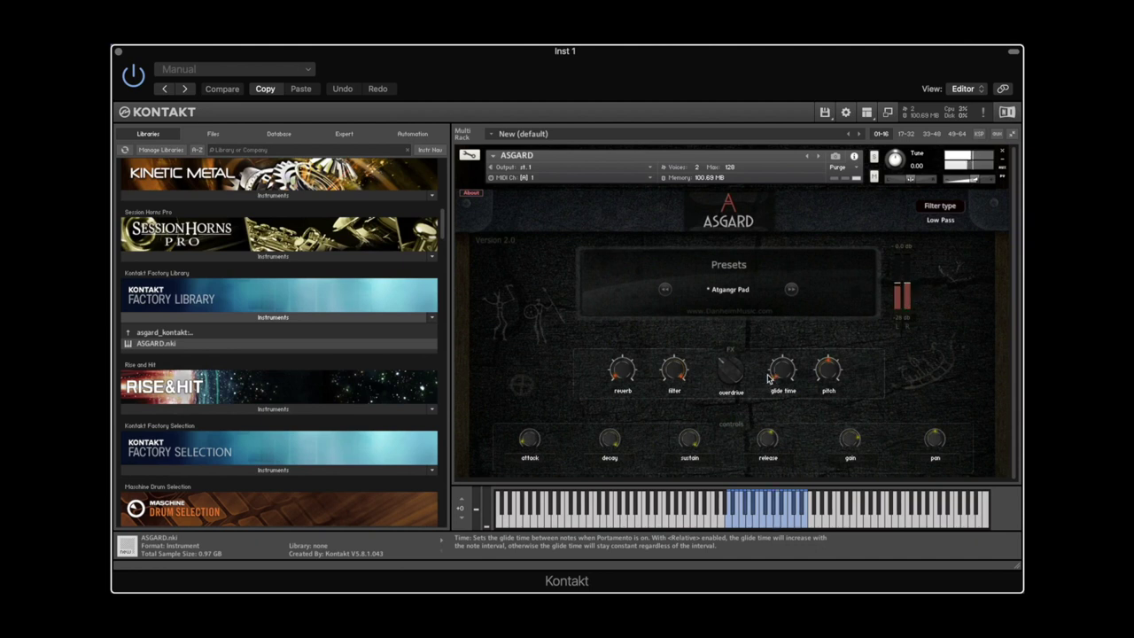
pyautogui.click(791, 292)
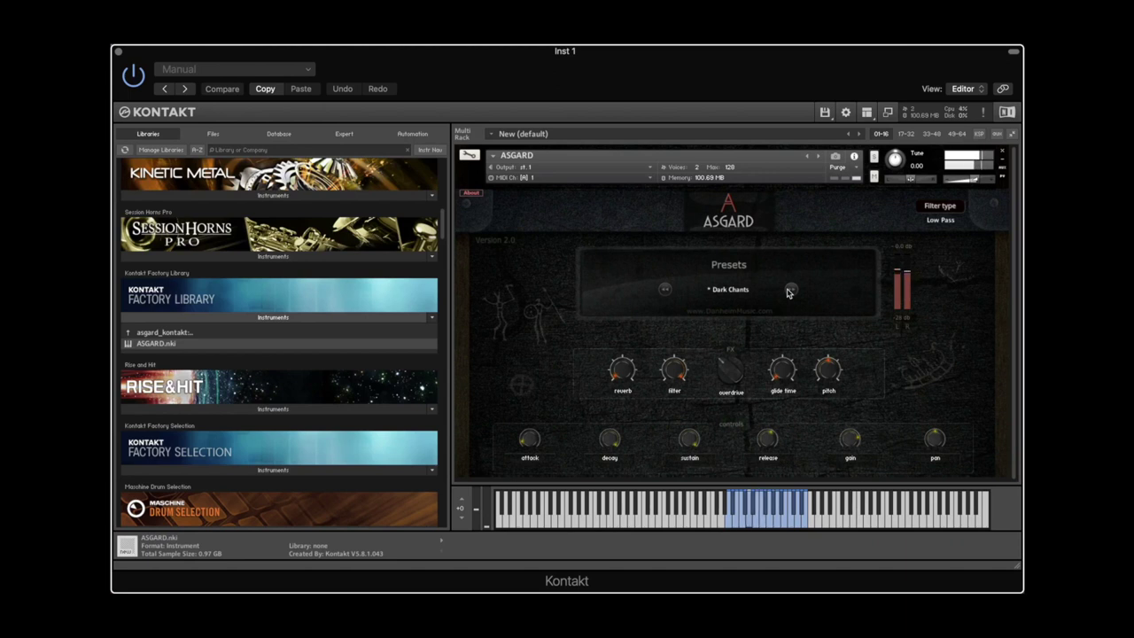
pyautogui.click(791, 291)
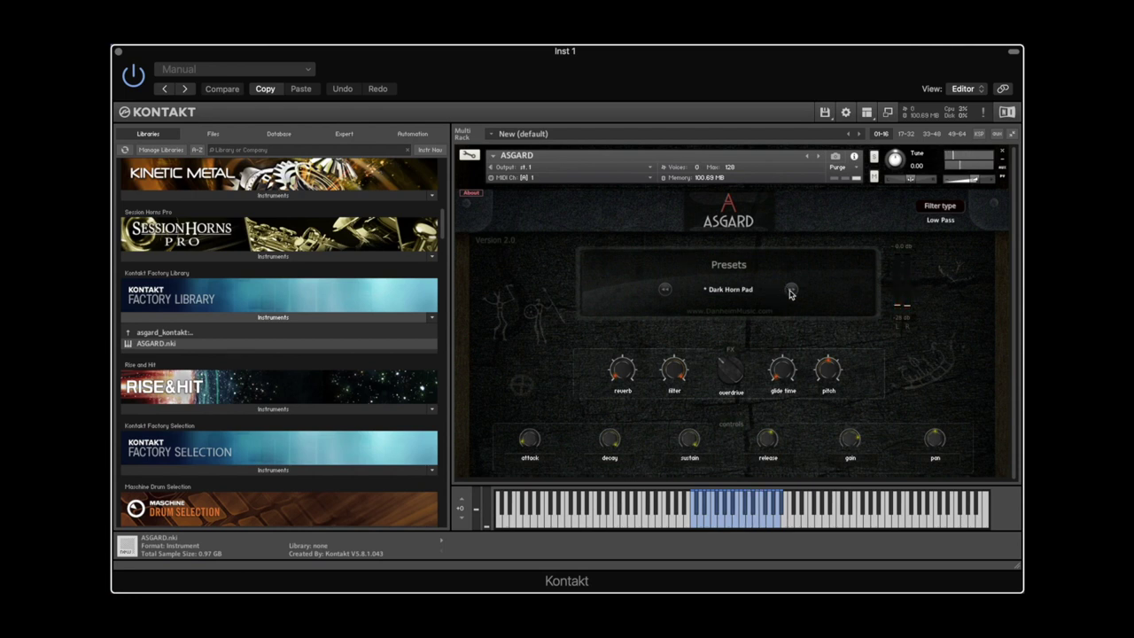
pyautogui.click(791, 291)
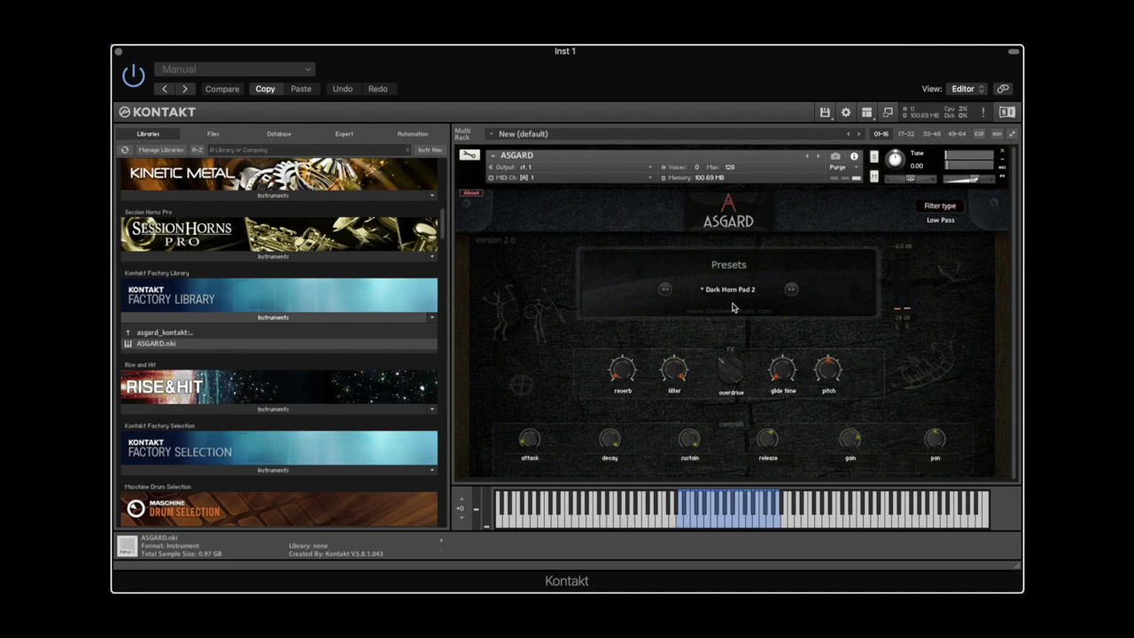
pyautogui.click(792, 290)
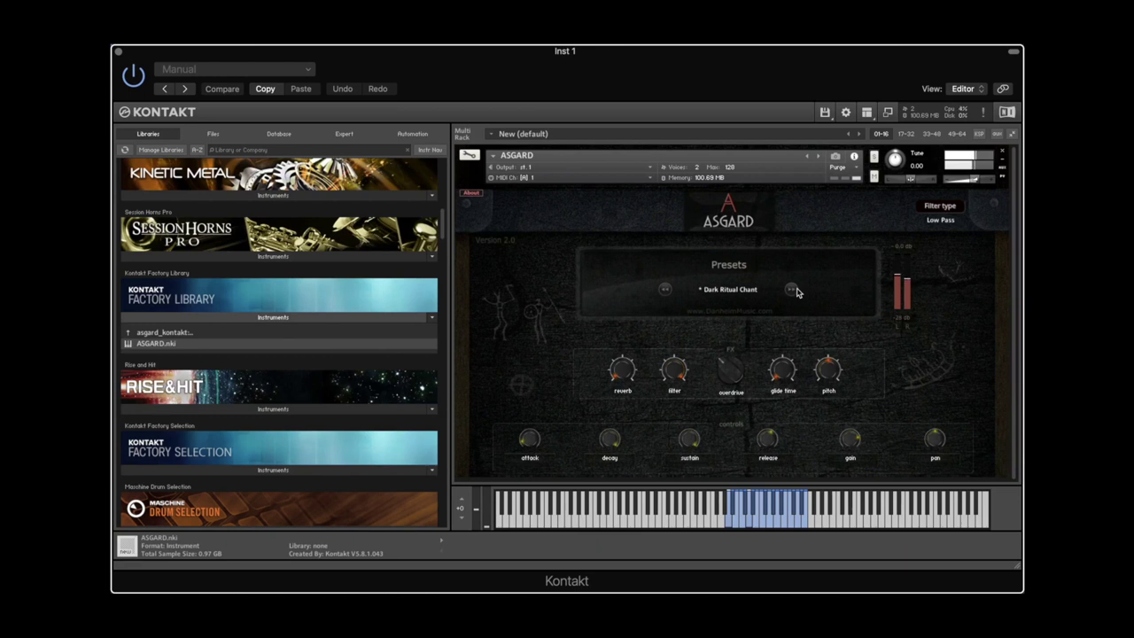
pyautogui.click(792, 289)
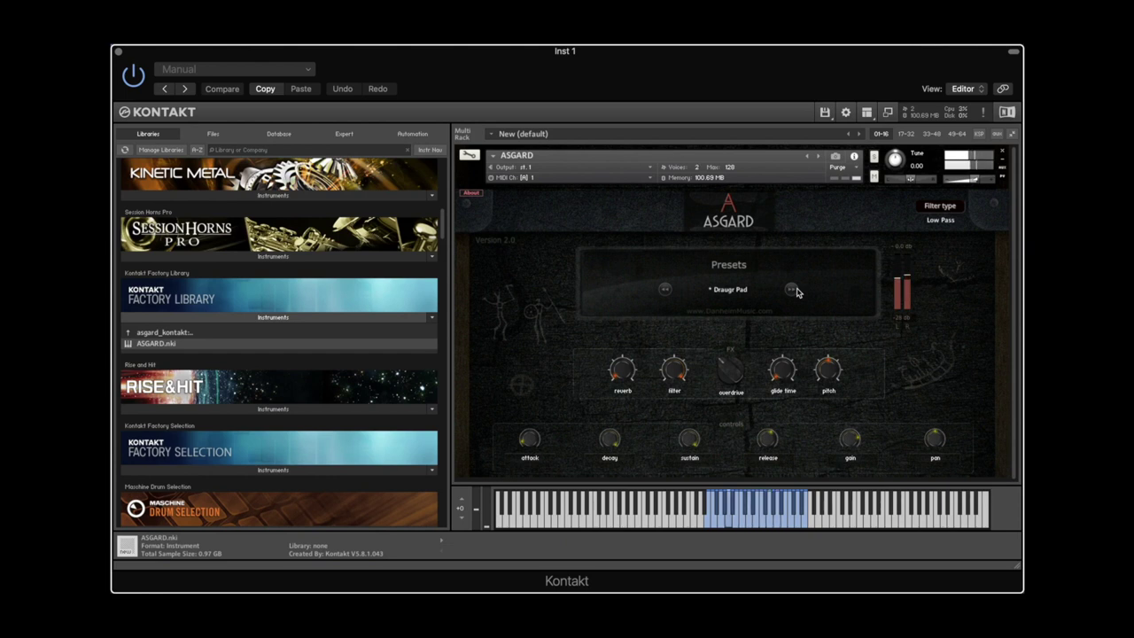
# - Audition the remaining dark pad presets one by one, from Hefnigod Pad through Revheim Bass
pyautogui.click(792, 289)
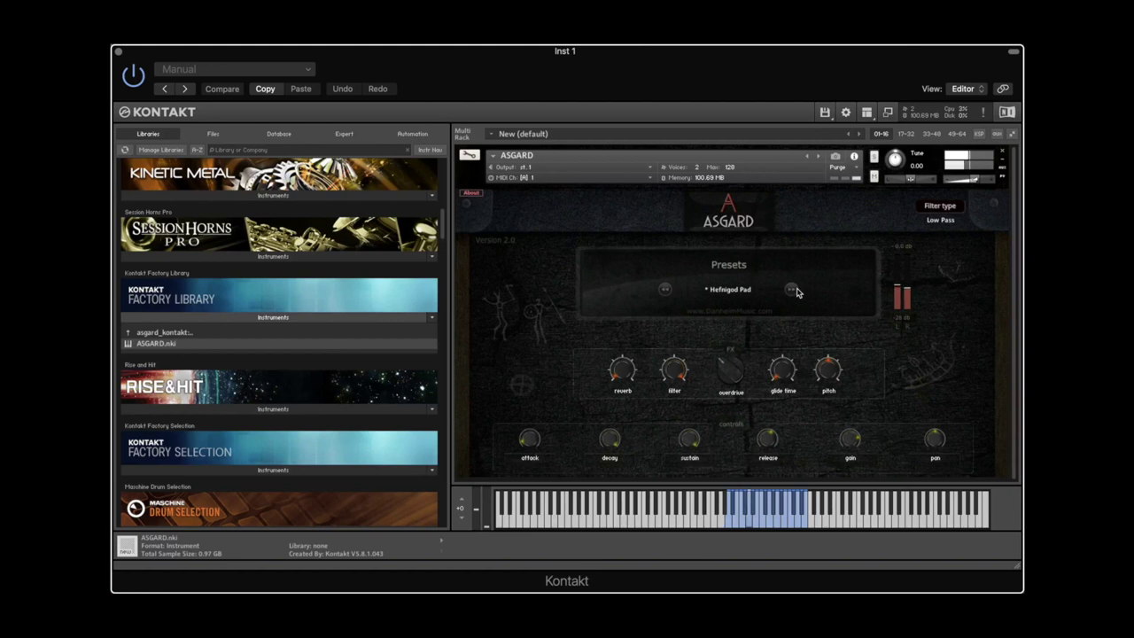
pyautogui.click(794, 290)
pyautogui.click(795, 292)
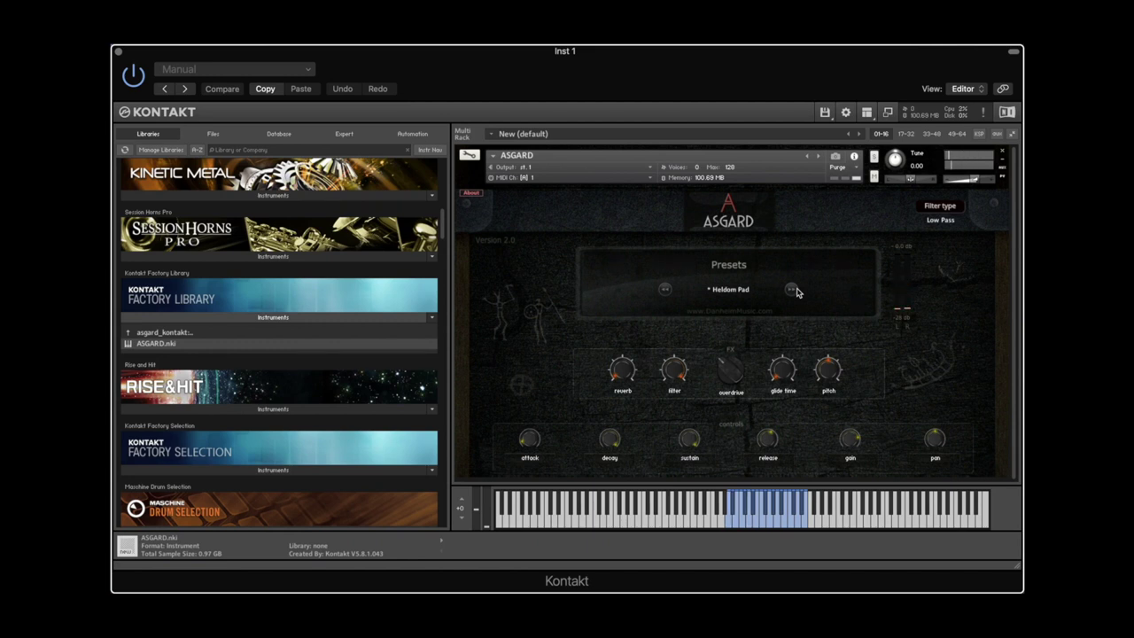
pyautogui.click(793, 289)
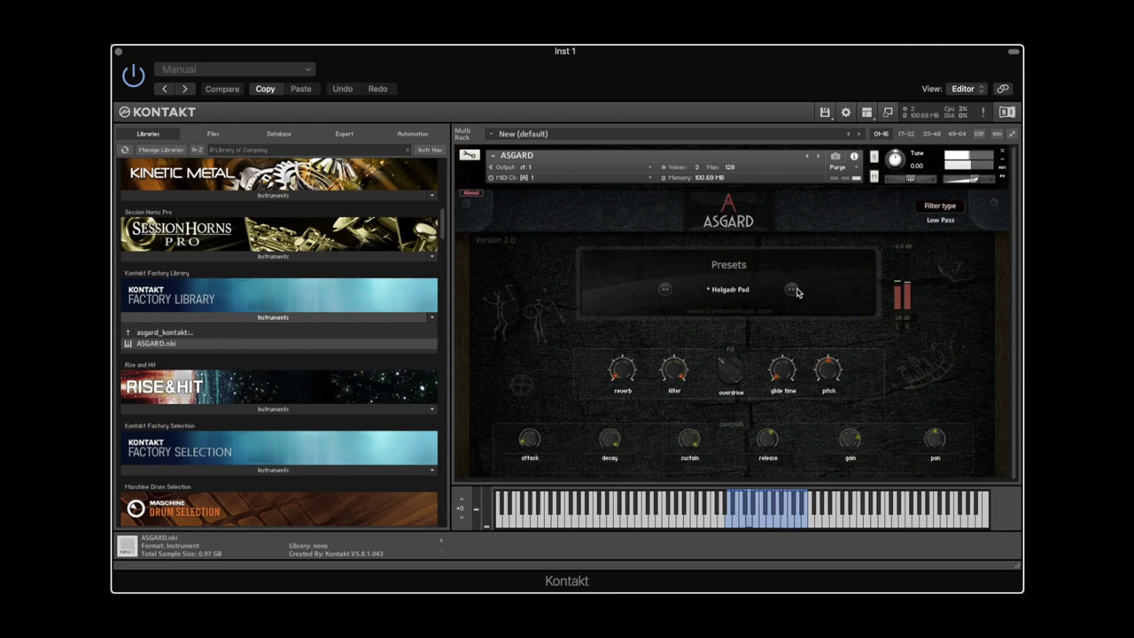
pyautogui.click(794, 290)
pyautogui.click(793, 290)
pyautogui.click(793, 290)
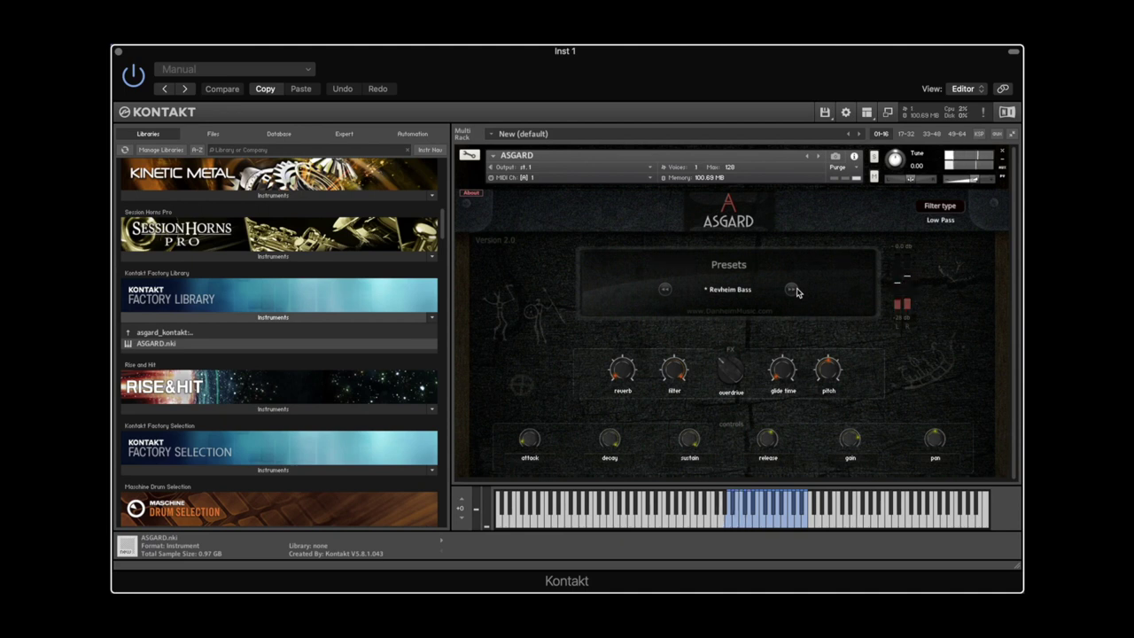
# - Advance to the Tagelharpa Drones category and audition its presets from Bowed Freyja through Flokkr
pyautogui.click(794, 289)
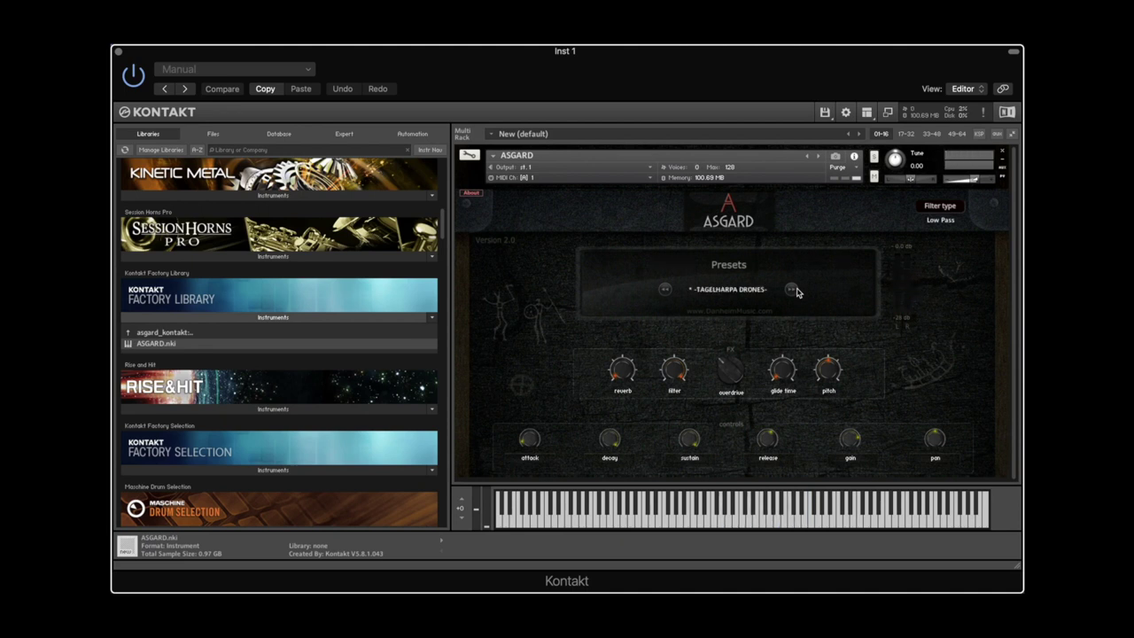
pyautogui.click(794, 290)
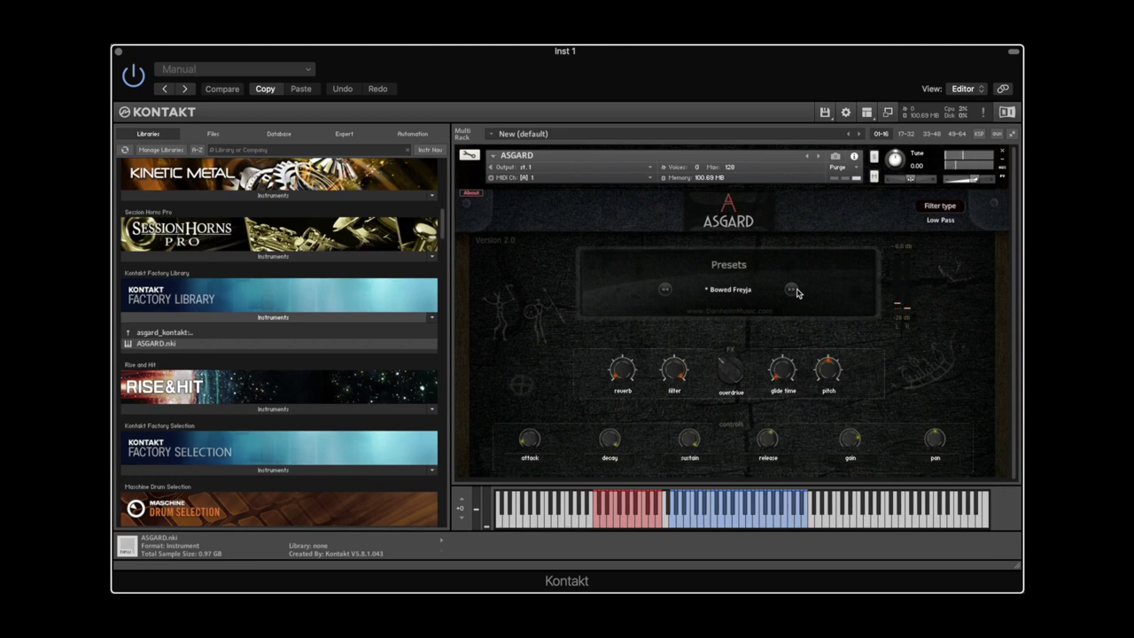
pyautogui.click(793, 290)
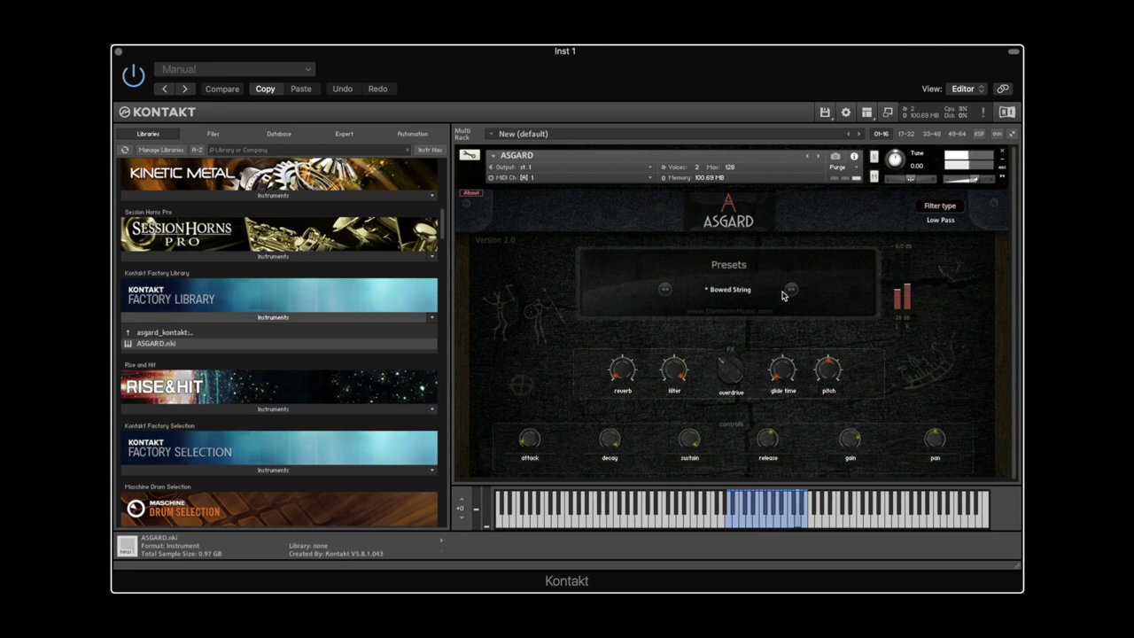
pyautogui.click(790, 290)
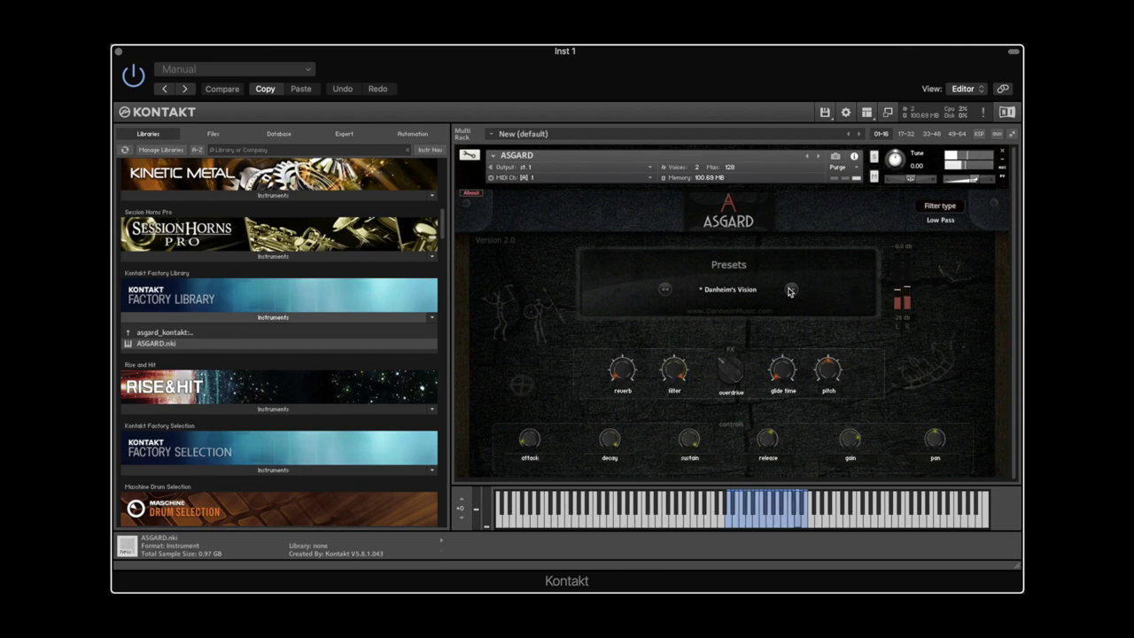
pyautogui.click(791, 290)
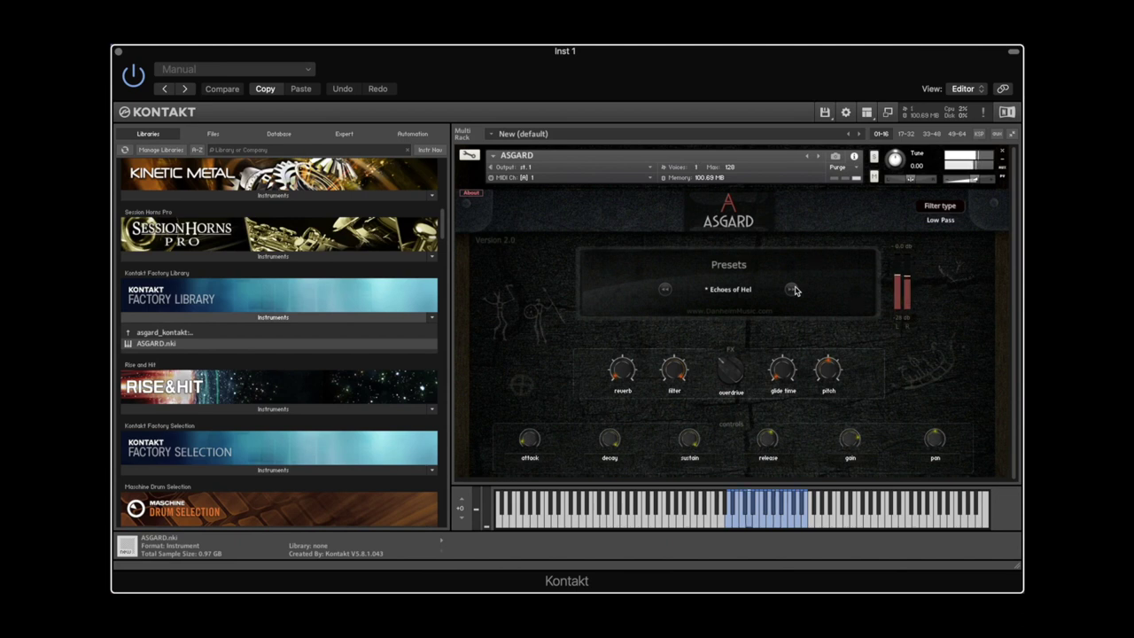
pyautogui.click(793, 290)
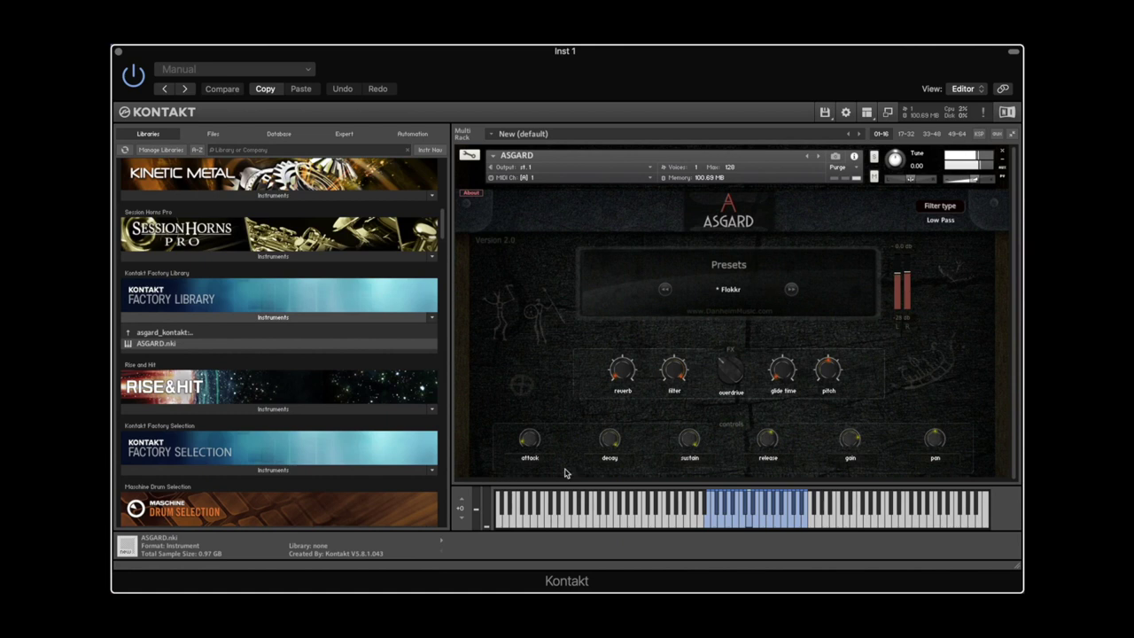
# - Set the attack to 0.73 ms and audition the Freyas Strings preset
pyautogui.moveTo(529, 446); pyautogui.dragTo(523, 507)
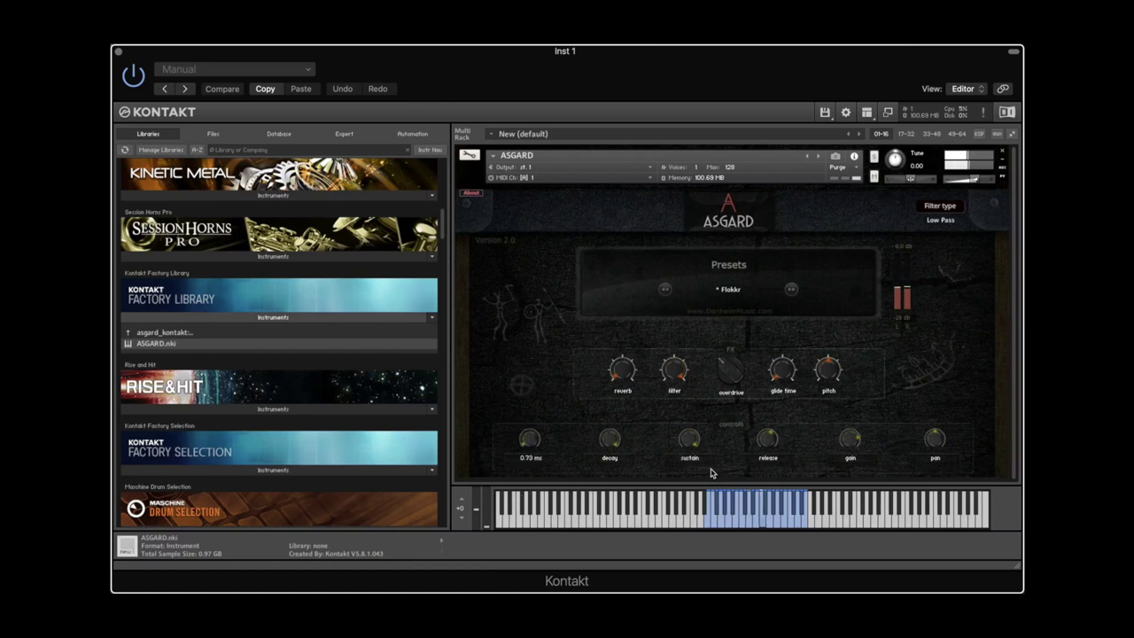
pyautogui.click(791, 290)
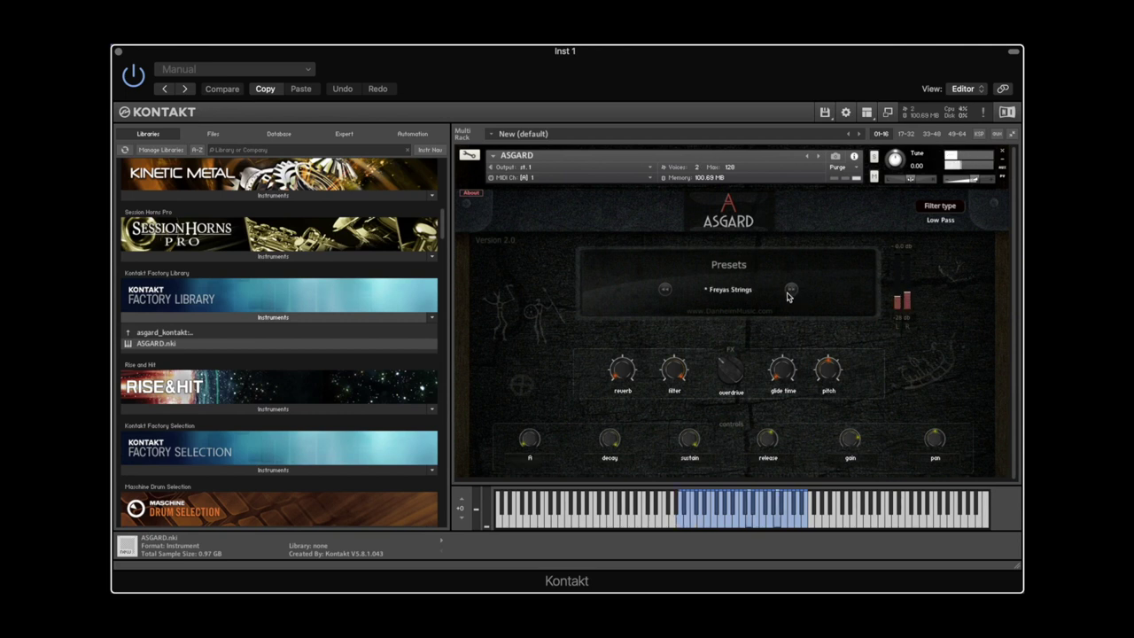
pyautogui.click(525, 442)
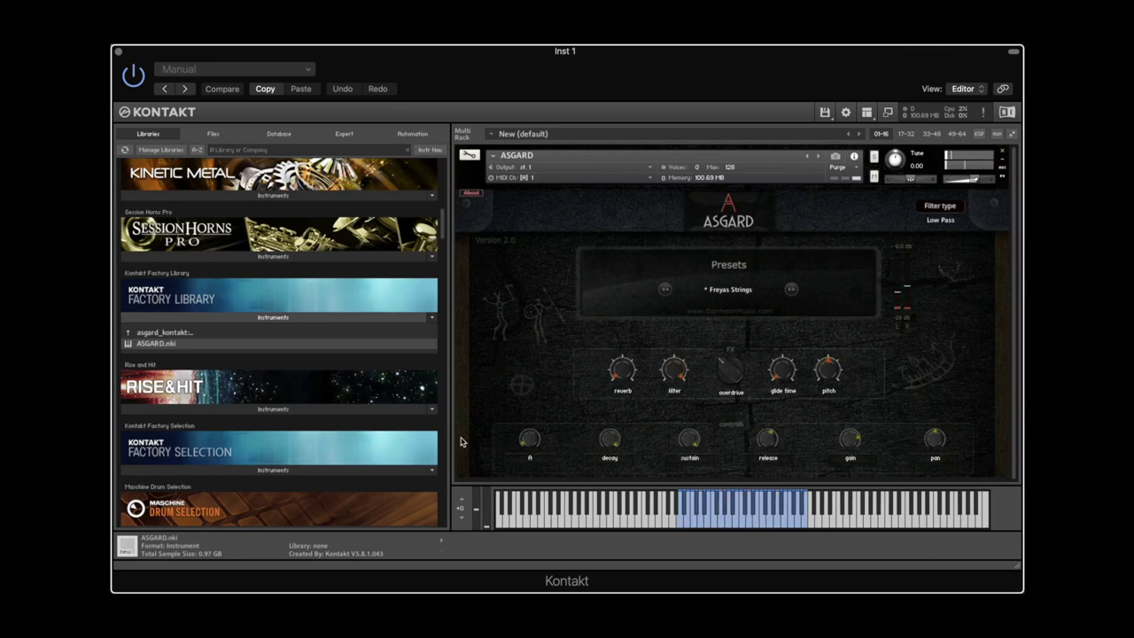
# - Audition the remaining Tagelharpa drone presets one by one, from Freynir through Tagelharpa Strings
pyautogui.click(788, 293)
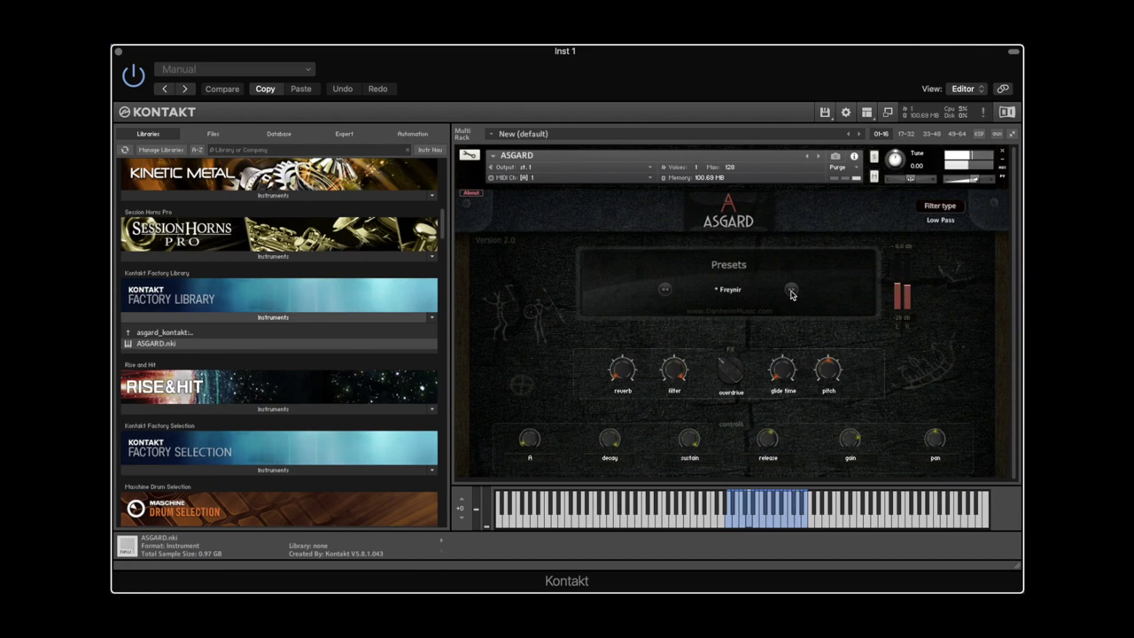
pyautogui.click(791, 292)
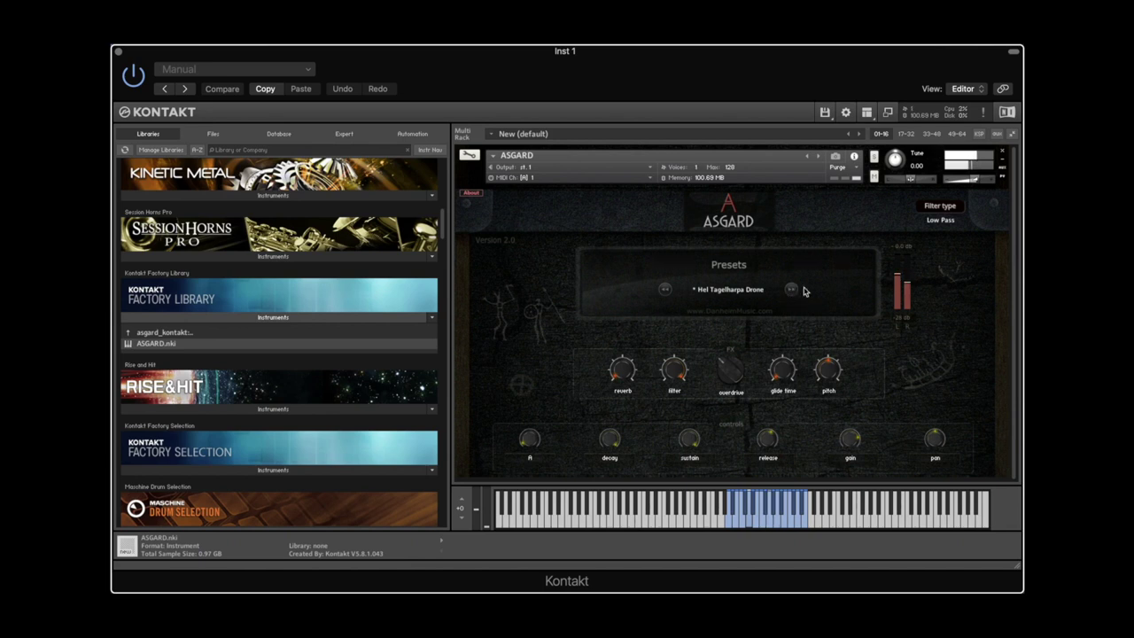
pyautogui.click(792, 290)
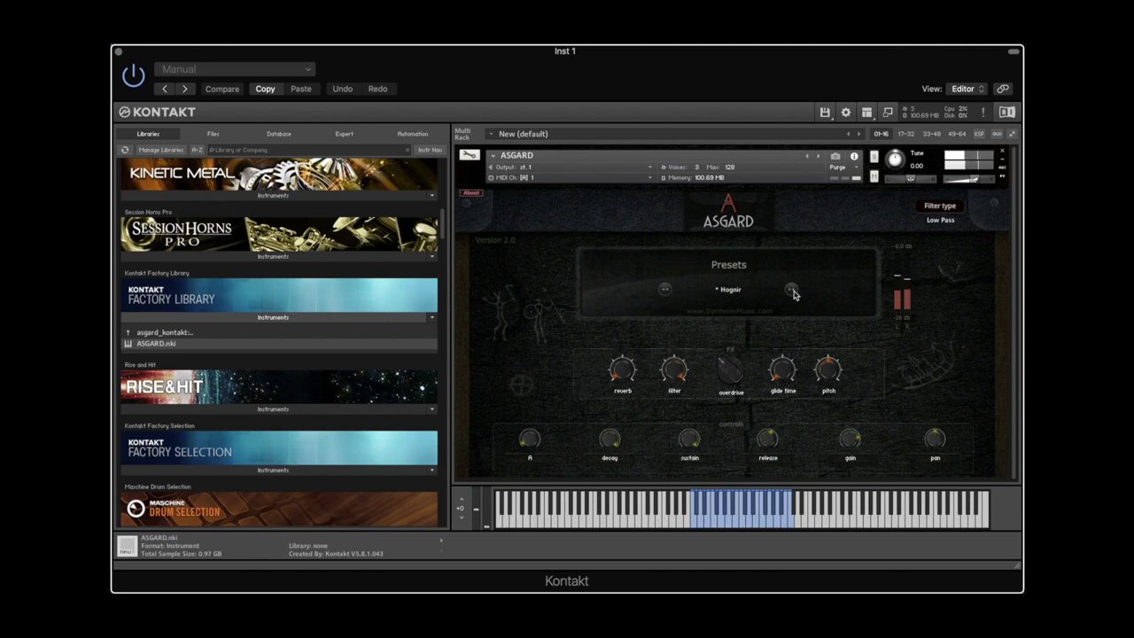
pyautogui.click(795, 293)
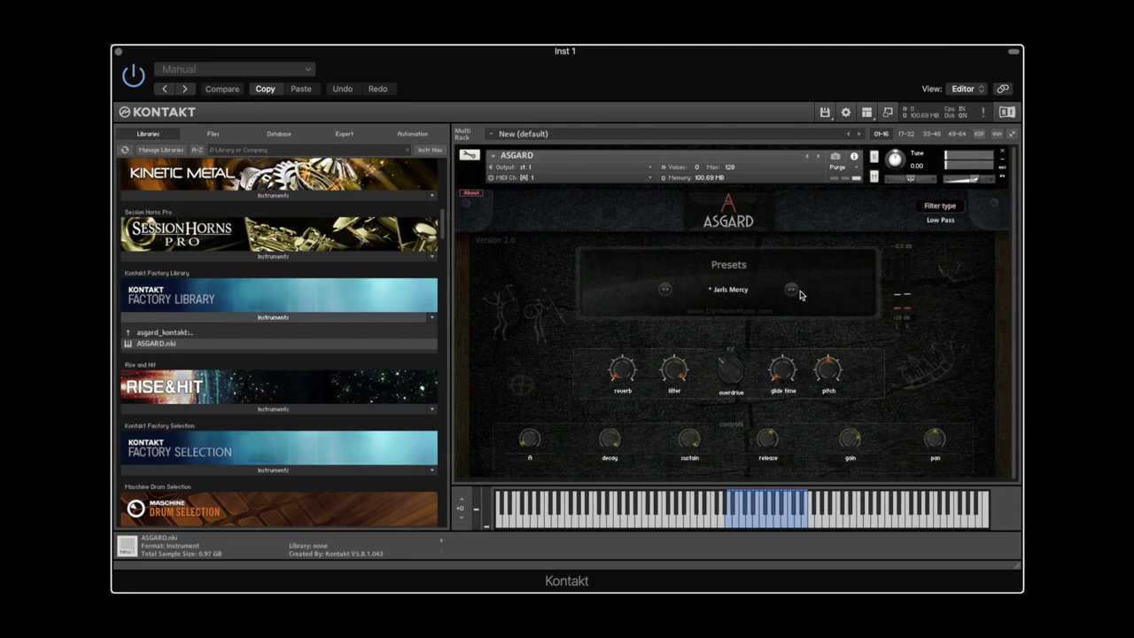
pyautogui.click(797, 292)
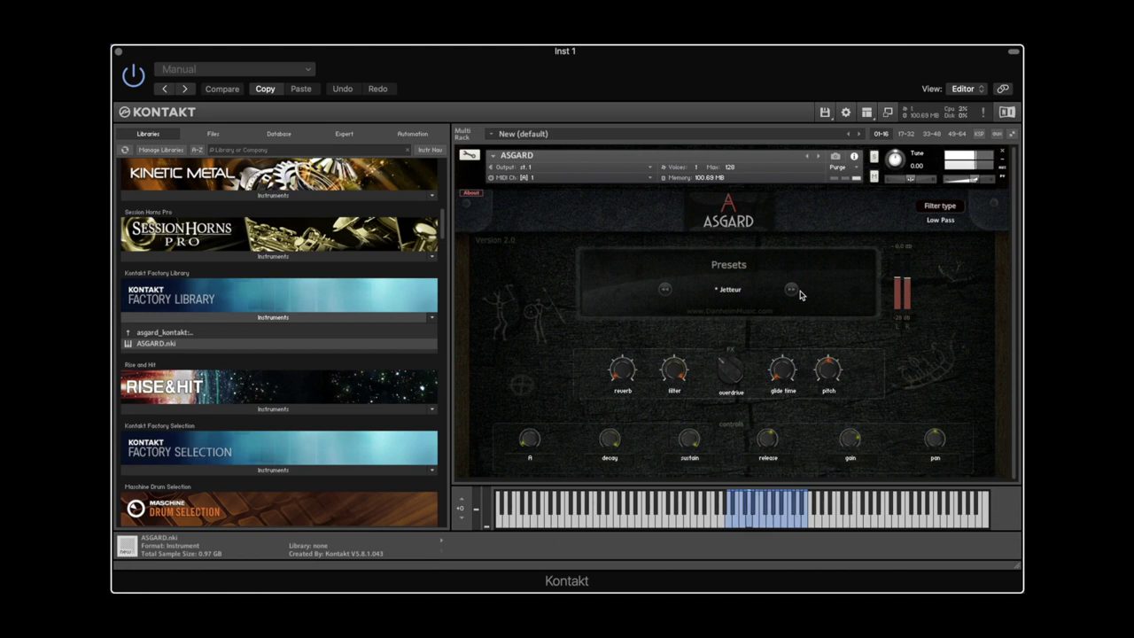
pyautogui.click(797, 291)
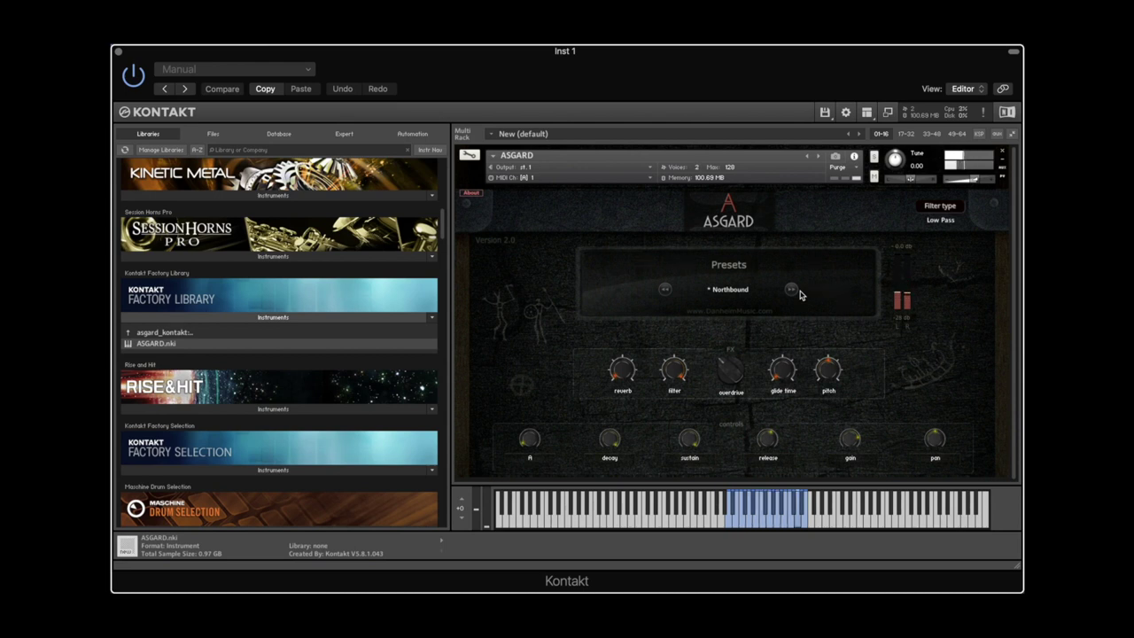
pyautogui.click(799, 294)
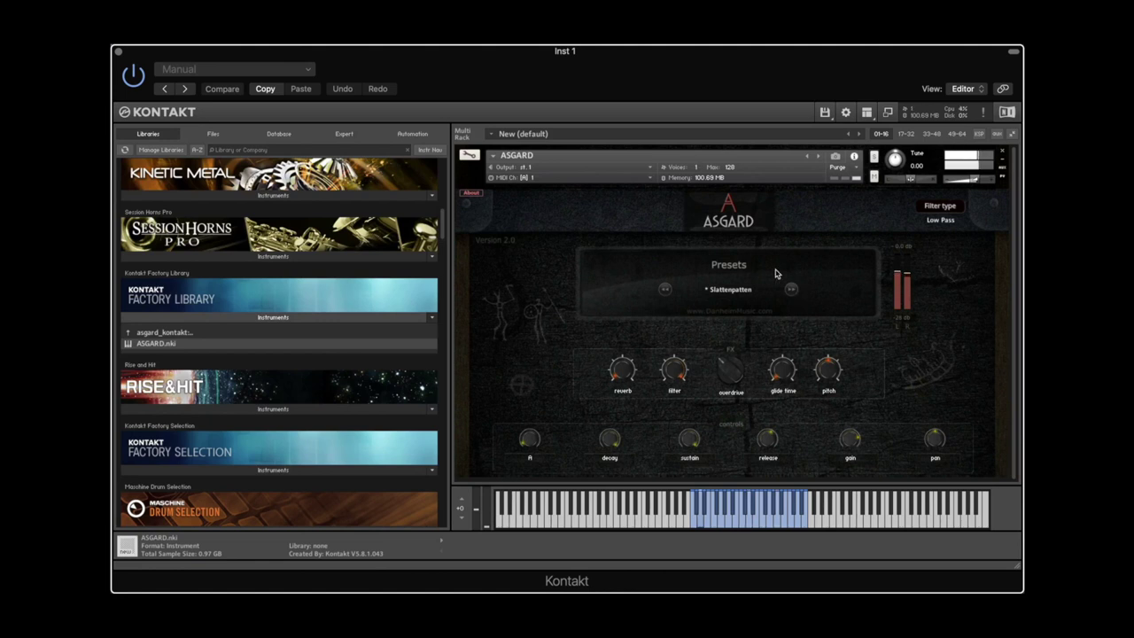
pyautogui.click(791, 289)
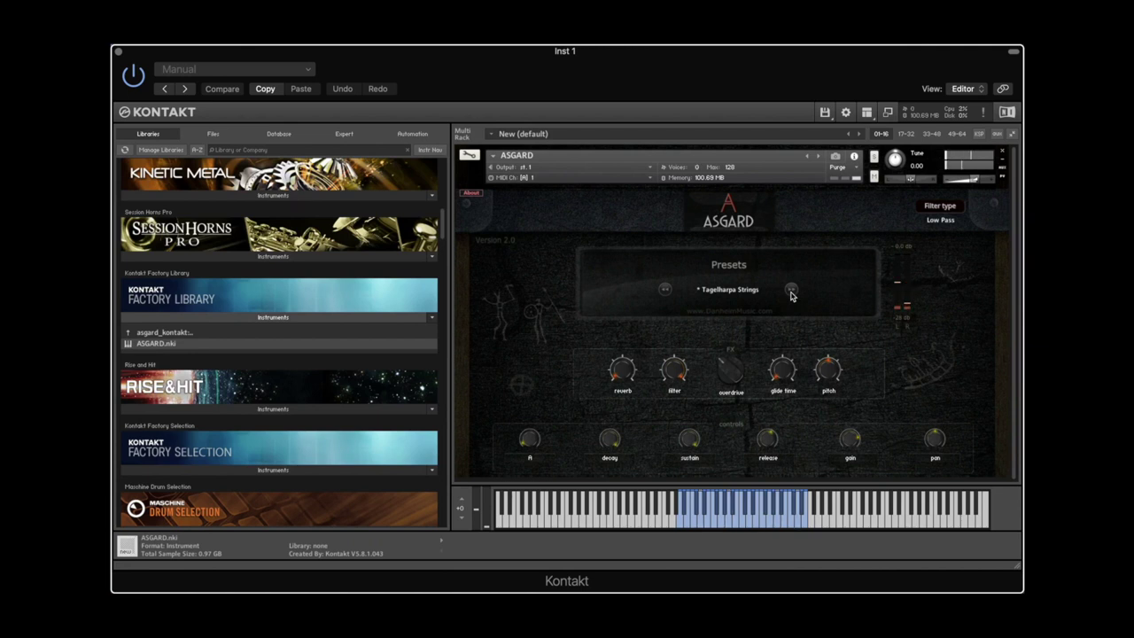
# - Advance to the Lur & Horn category and audition the Bronze Horn, Gallehus Horn and Neverlur presets
pyautogui.click(792, 294)
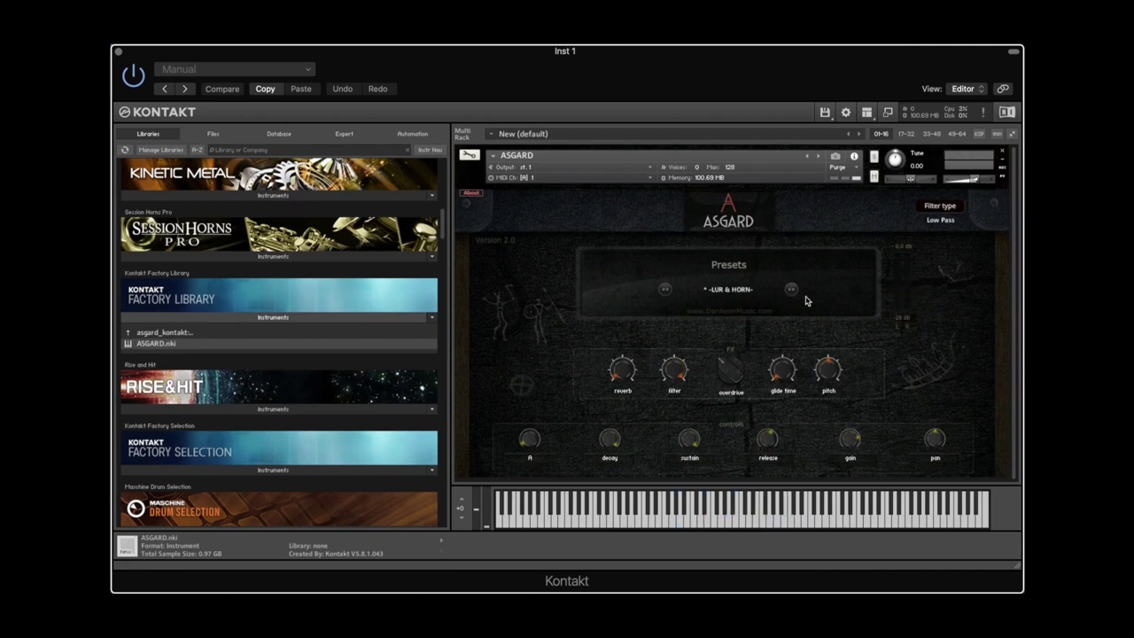
pyautogui.click(793, 295)
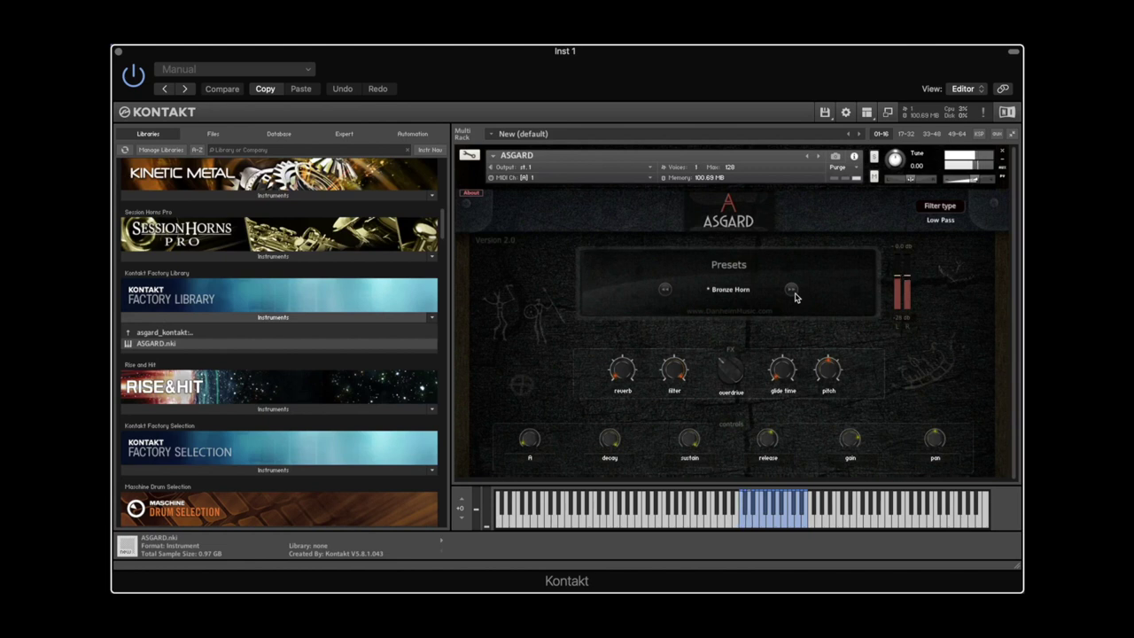
pyautogui.click(792, 290)
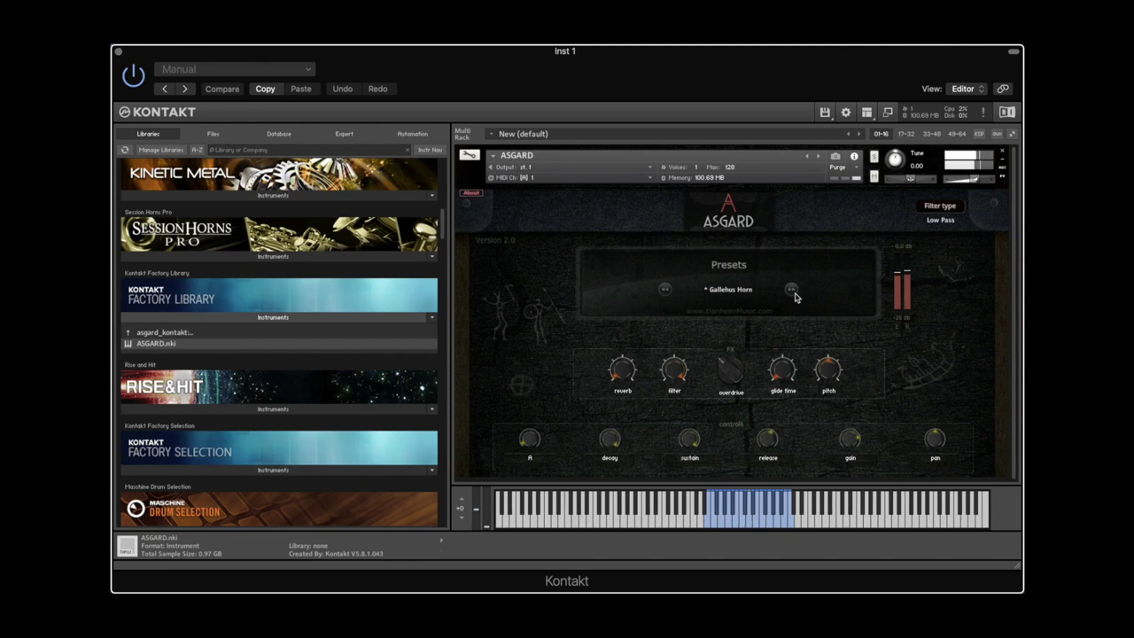
pyautogui.click(794, 295)
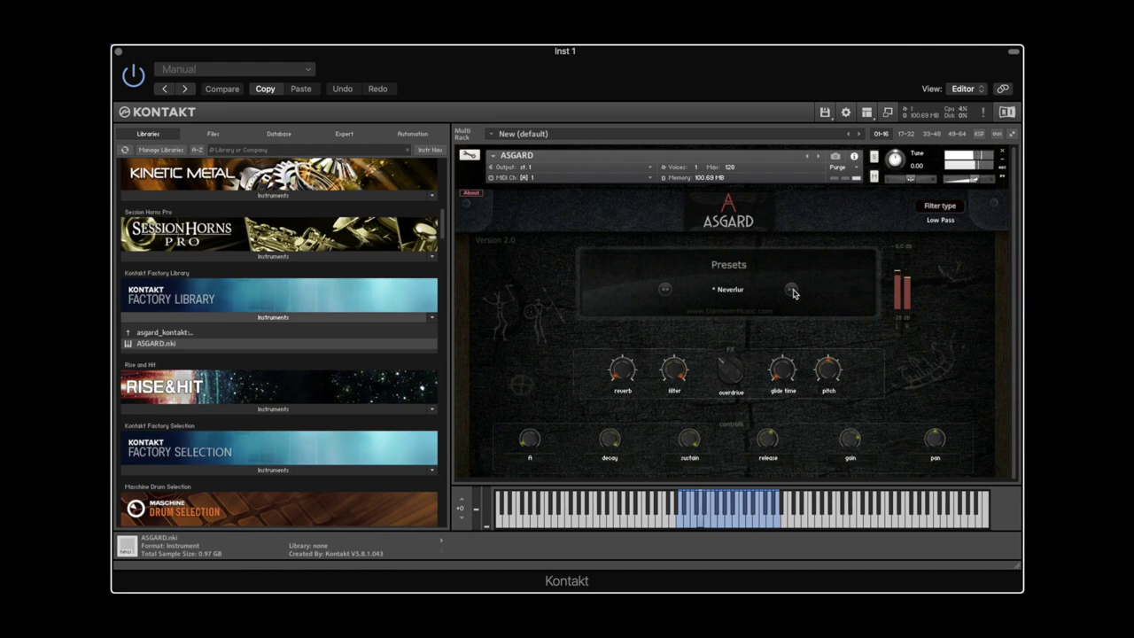
# - Advance to the Drums category, audition the Danheim Drums preset and lower its gain slightly
pyautogui.click(791, 291)
pyautogui.click(791, 291)
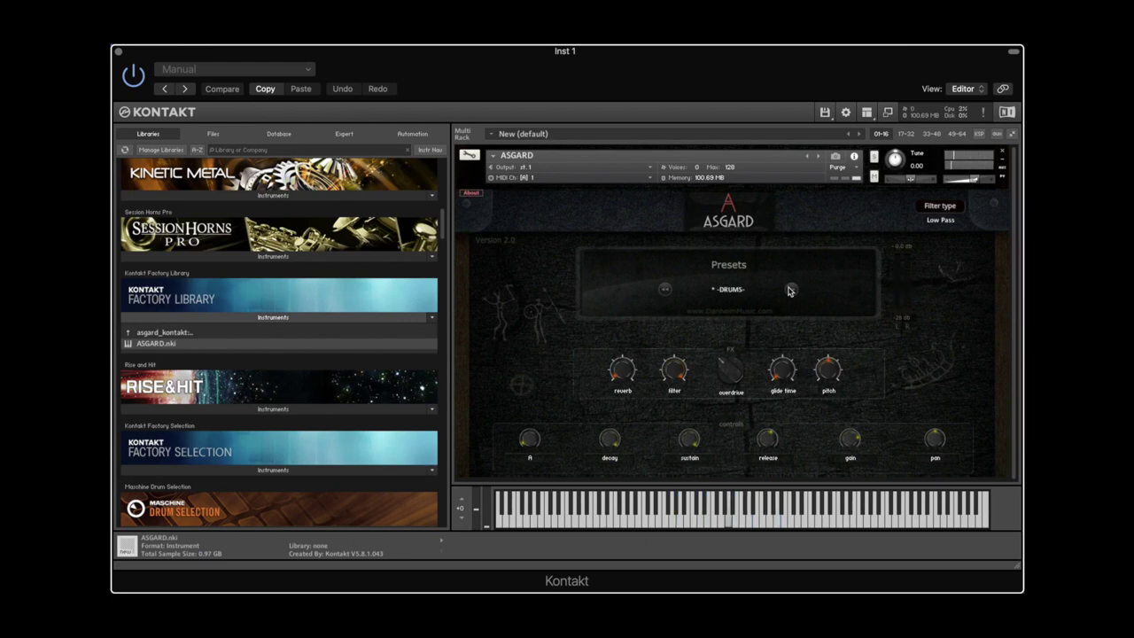
pyautogui.click(790, 292)
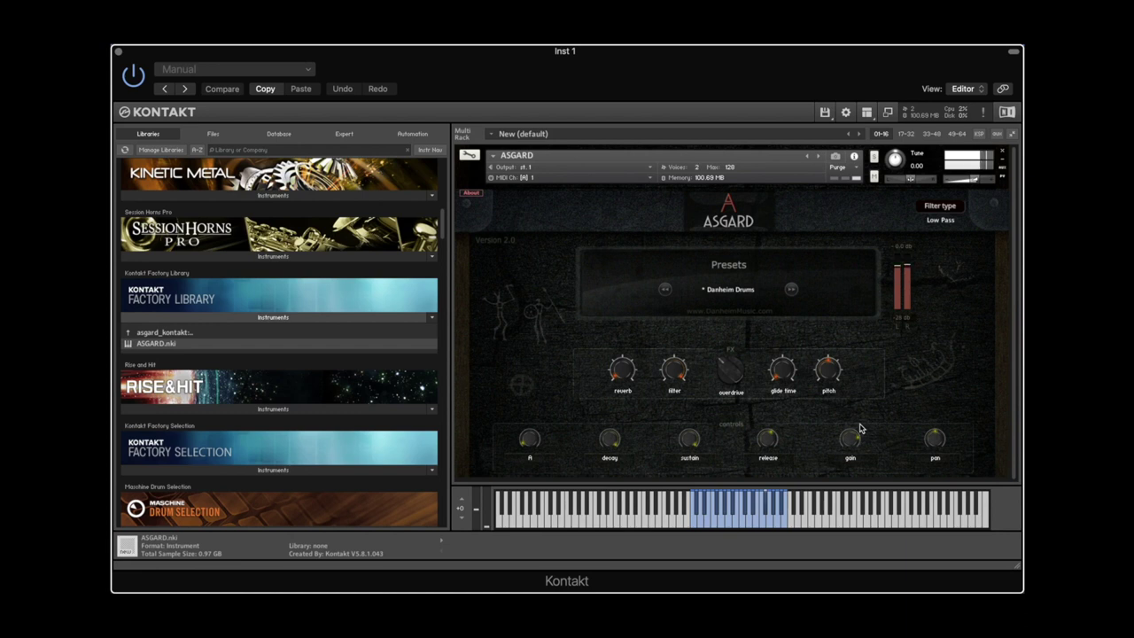
pyautogui.moveTo(848, 445)
pyautogui.scroll(-3, 849, 444)
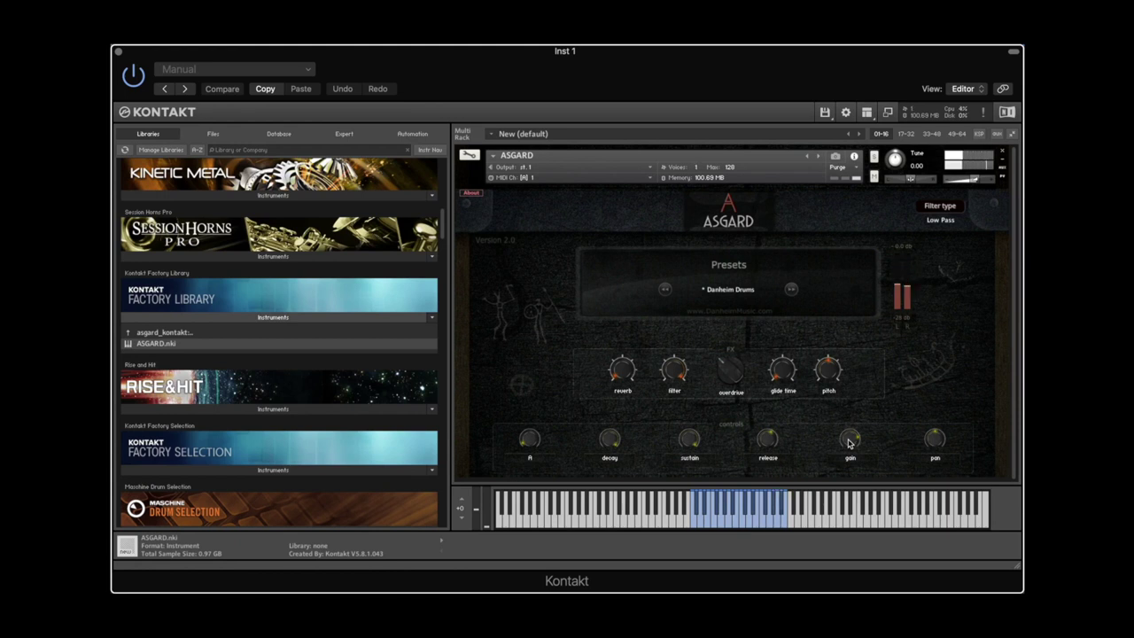
# - Audition the Drums of Hel preset with slightly more reverb and continue to Drums of Midgaard
pyautogui.click(791, 291)
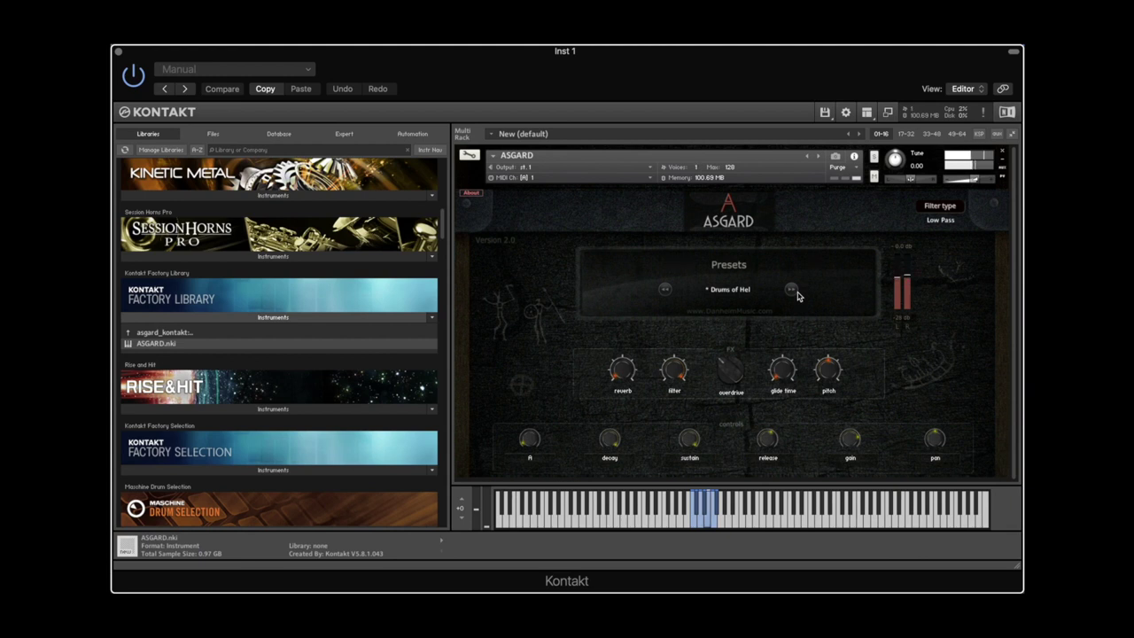
pyautogui.moveTo(623, 372)
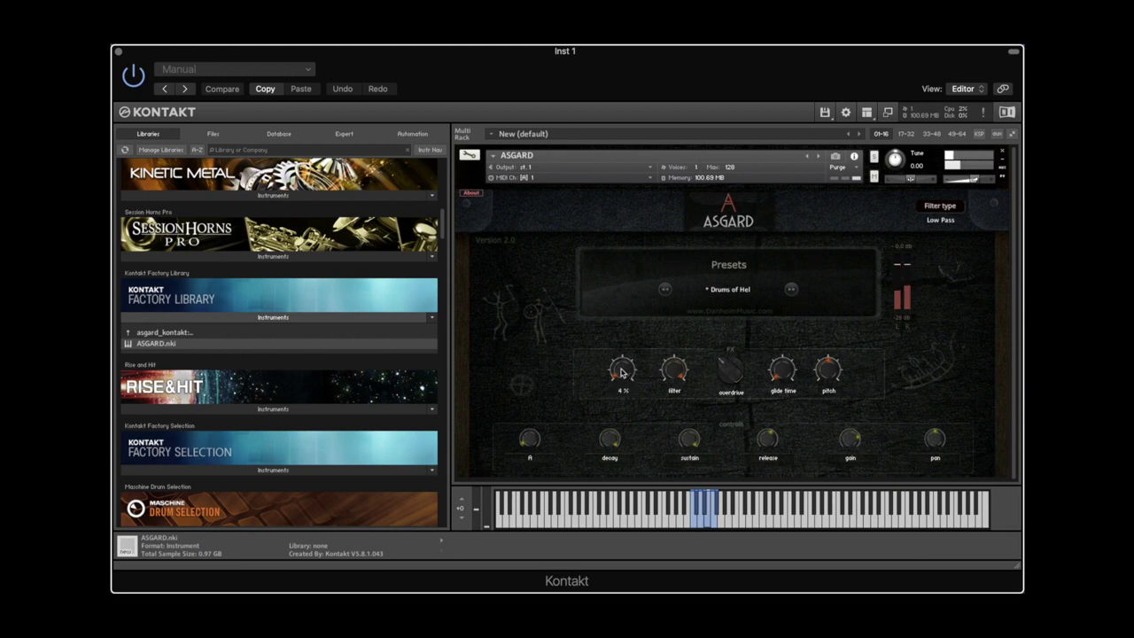
pyautogui.scroll(1, 623, 372)
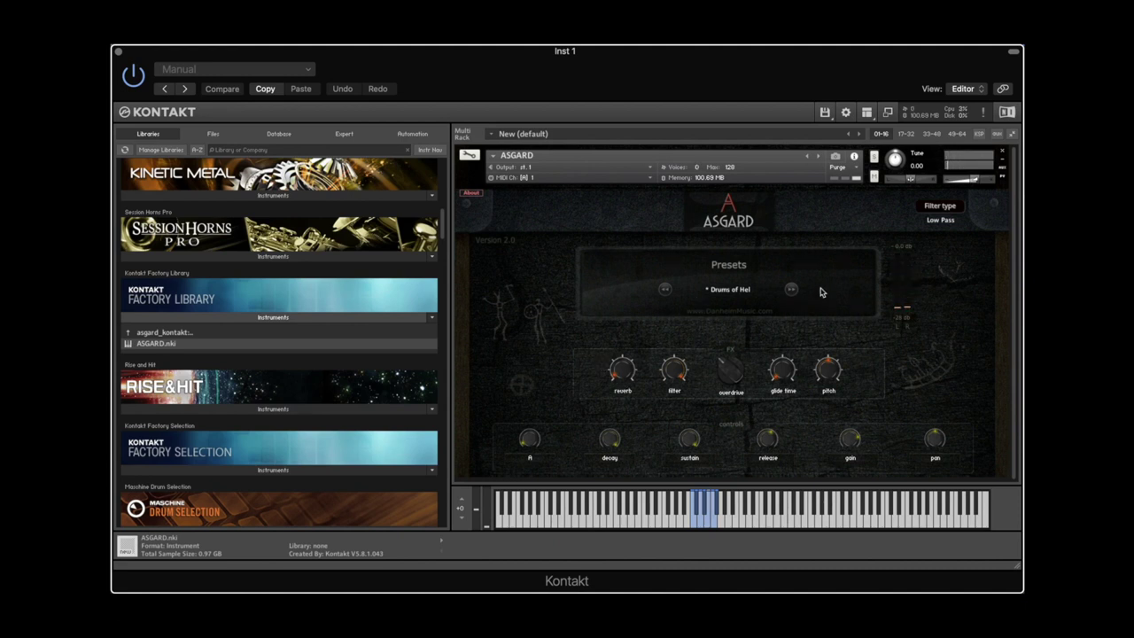
pyautogui.click(792, 290)
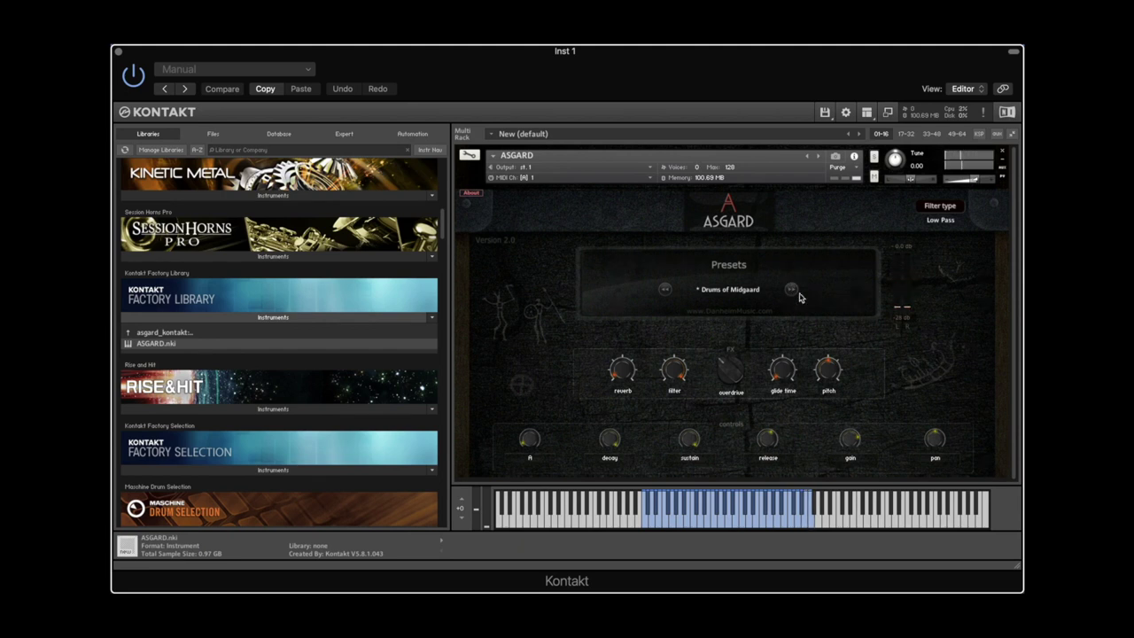
# - Advance past the next category heading to the Birch & Sticks preset and audition it with less reverb
pyautogui.click(792, 290)
pyautogui.click(794, 292)
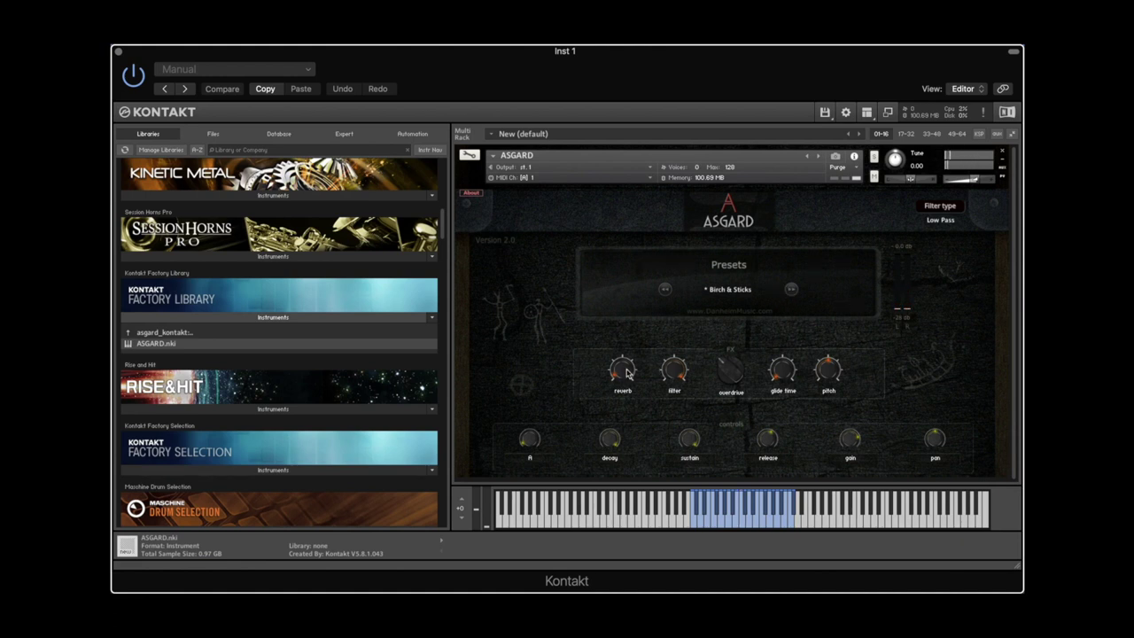
pyautogui.moveTo(626, 374); pyautogui.dragTo(622, 375)
pyautogui.moveTo(620, 374); pyautogui.dragTo(619, 376)
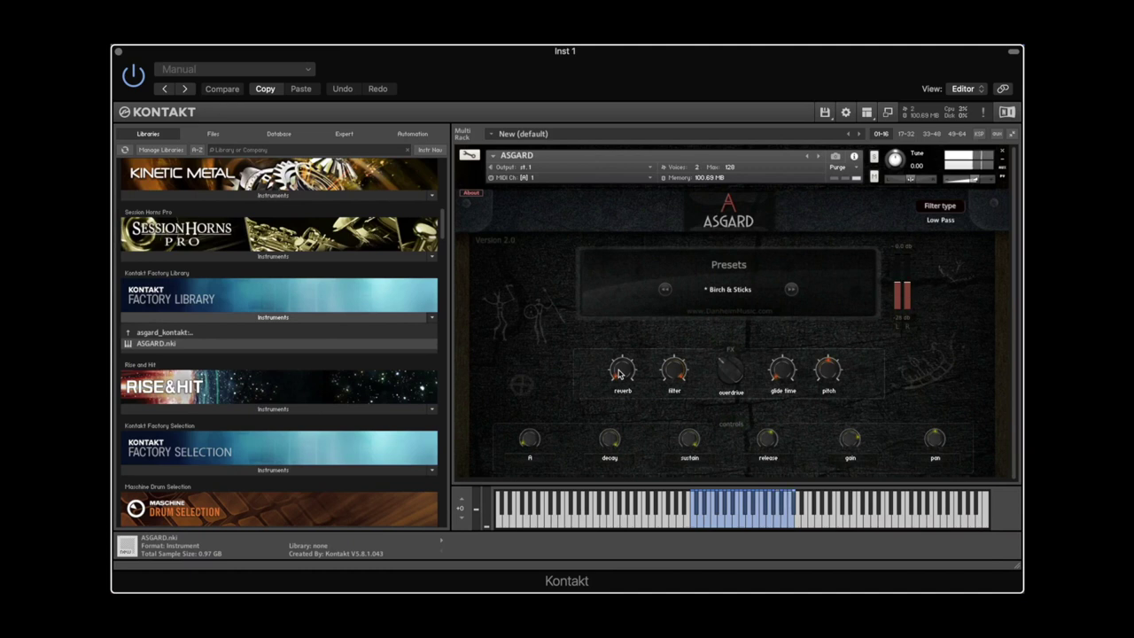
# - Audition the percussion presets from Birchwood Rattle through Bullroarer, lowering the gain on Bullroarer
pyautogui.click(791, 290)
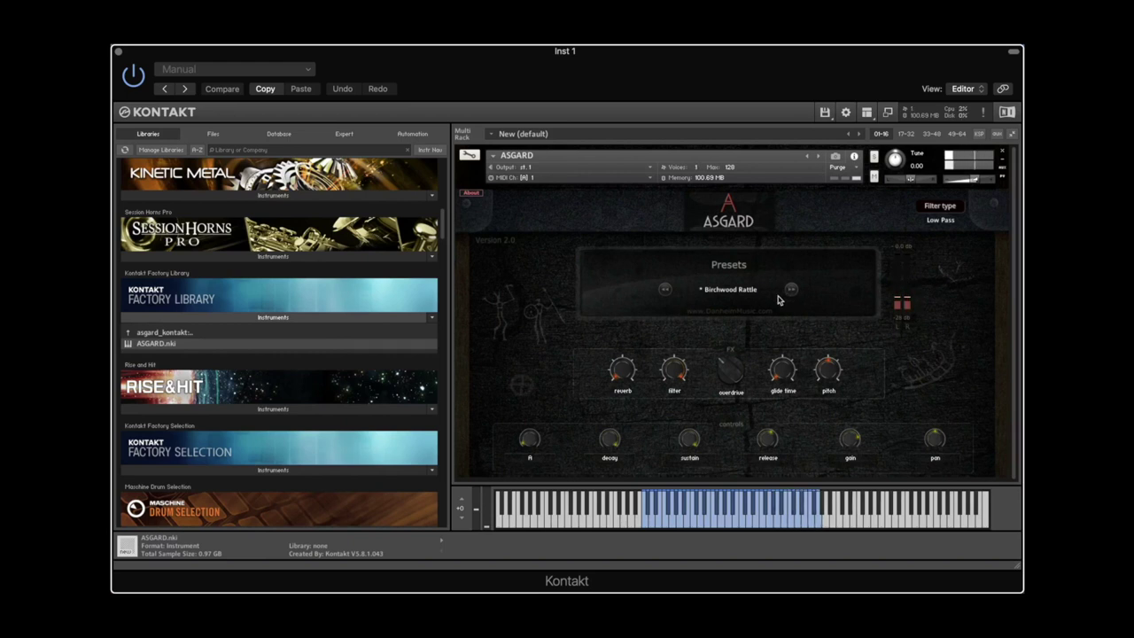
pyautogui.click(792, 292)
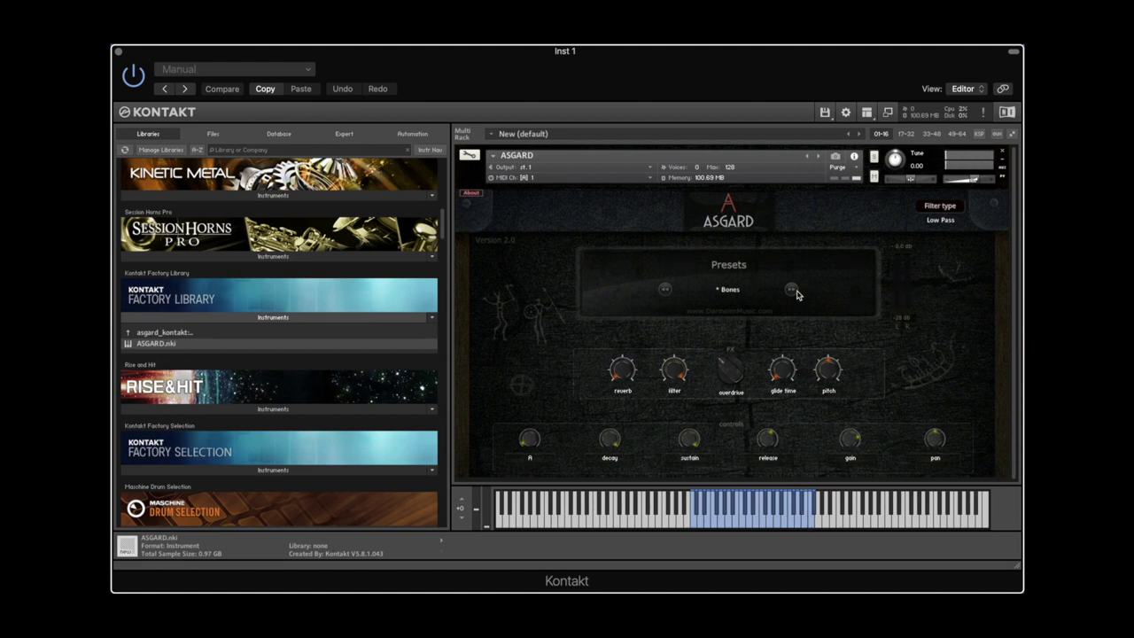
pyautogui.click(793, 290)
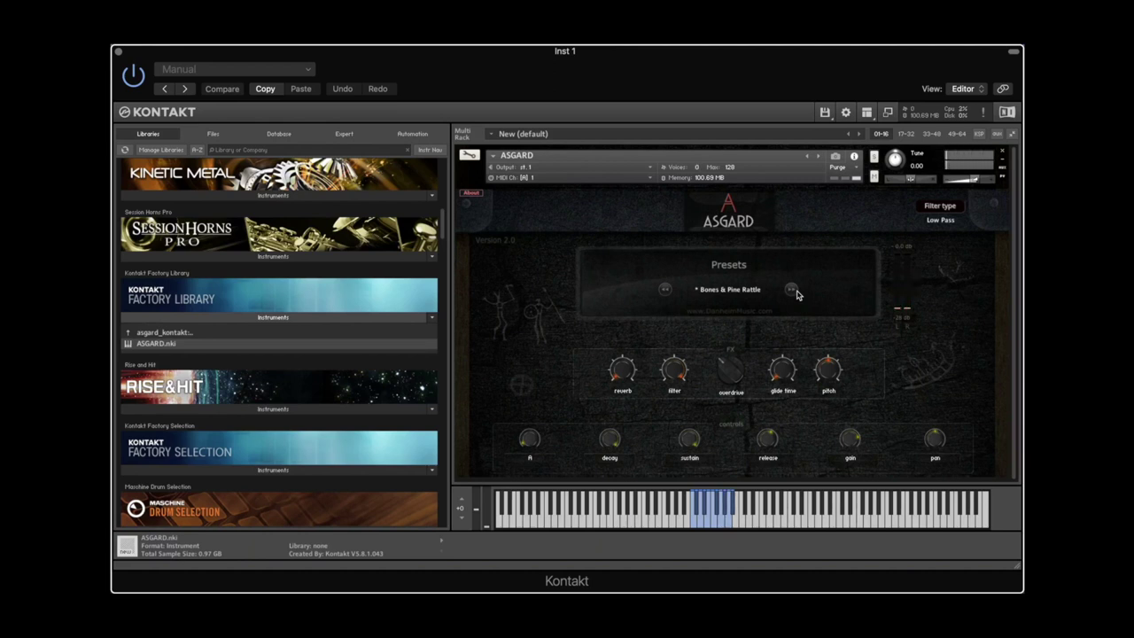
pyautogui.click(793, 290)
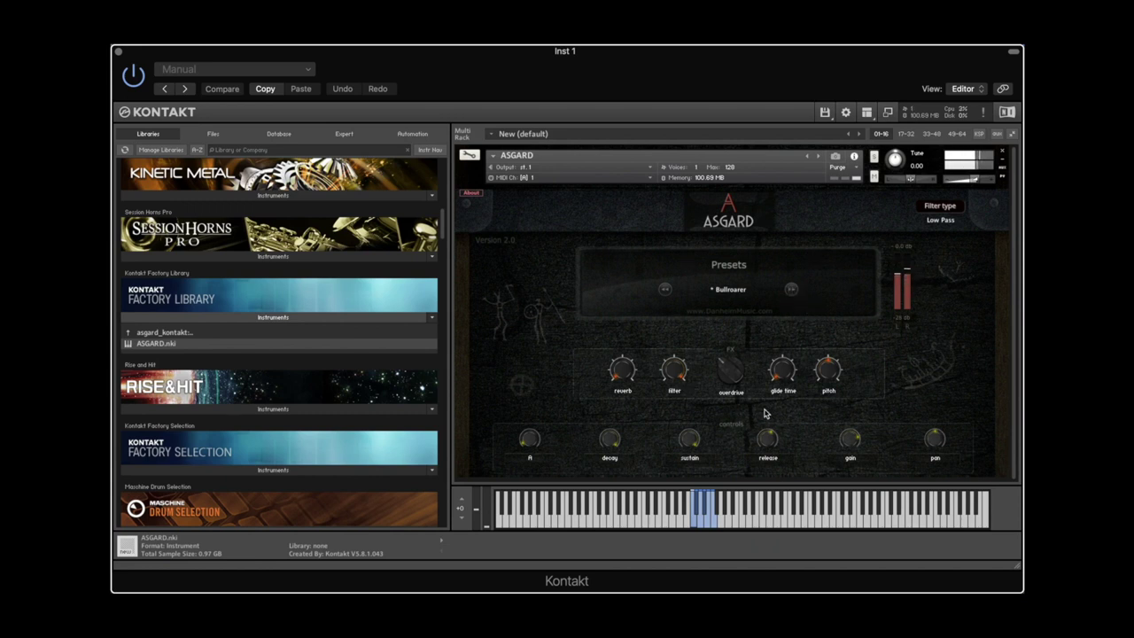
pyautogui.moveTo(846, 449)
pyautogui.moveTo(846, 448); pyautogui.dragTo(842, 481)
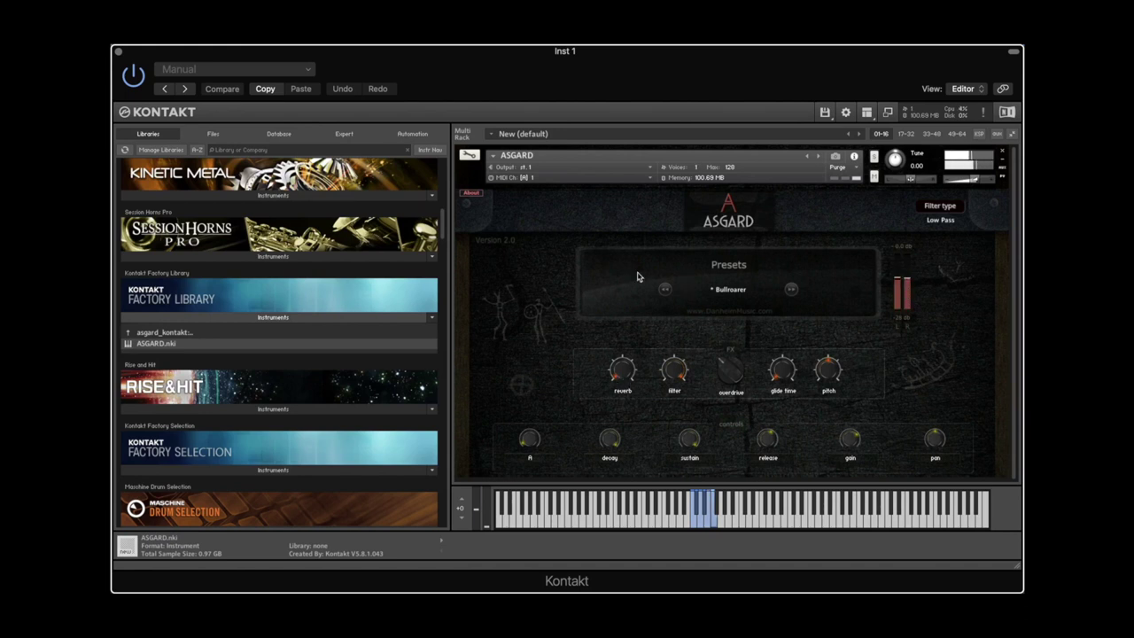
# - Audition the percussion presets one by one from Danheim Claps through Horn & Viking Beads
pyautogui.click(789, 289)
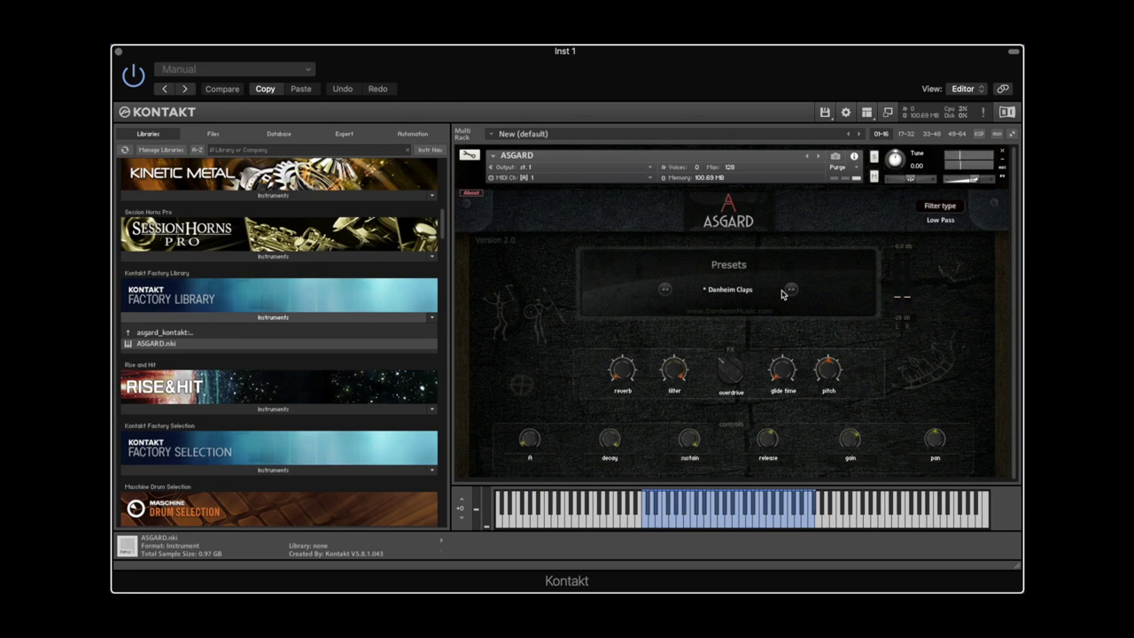
pyautogui.click(792, 293)
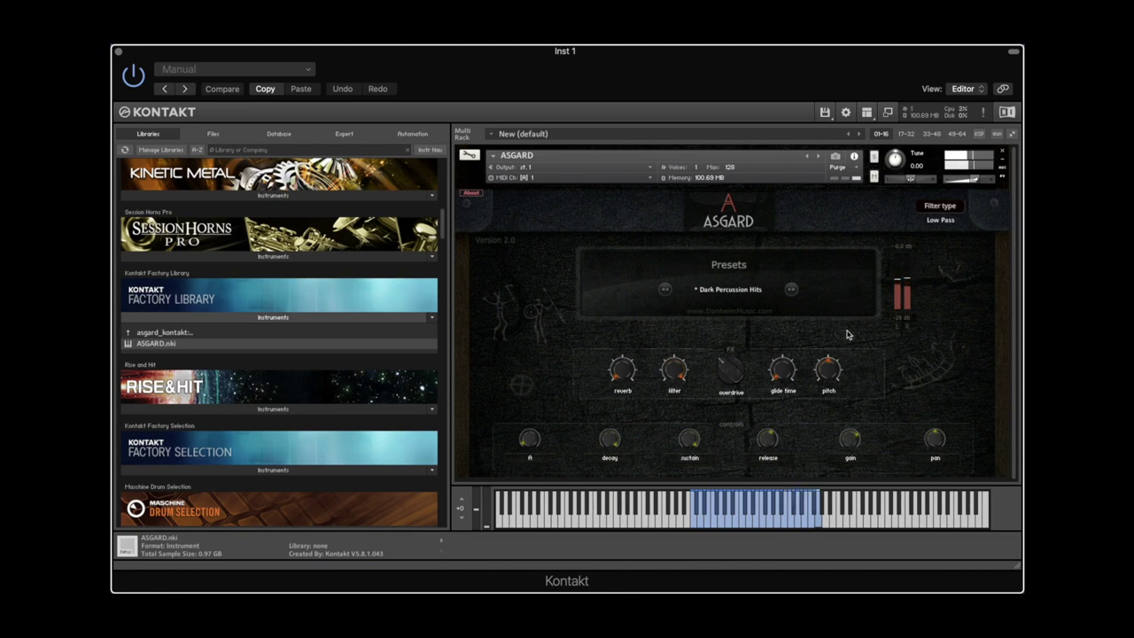
pyautogui.click(789, 291)
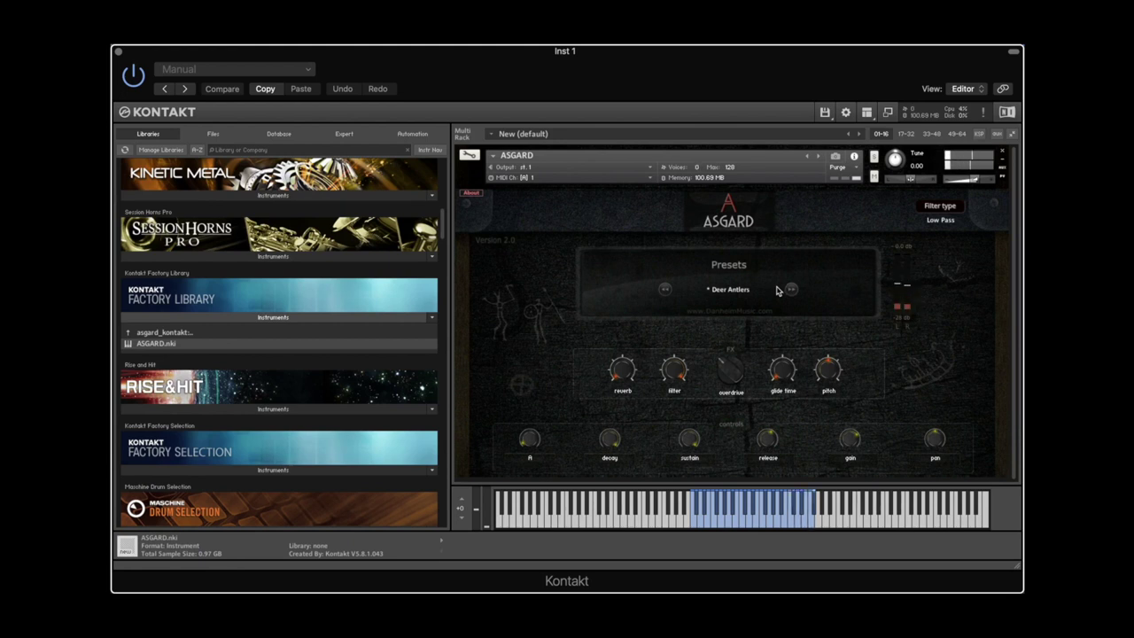
pyautogui.click(792, 291)
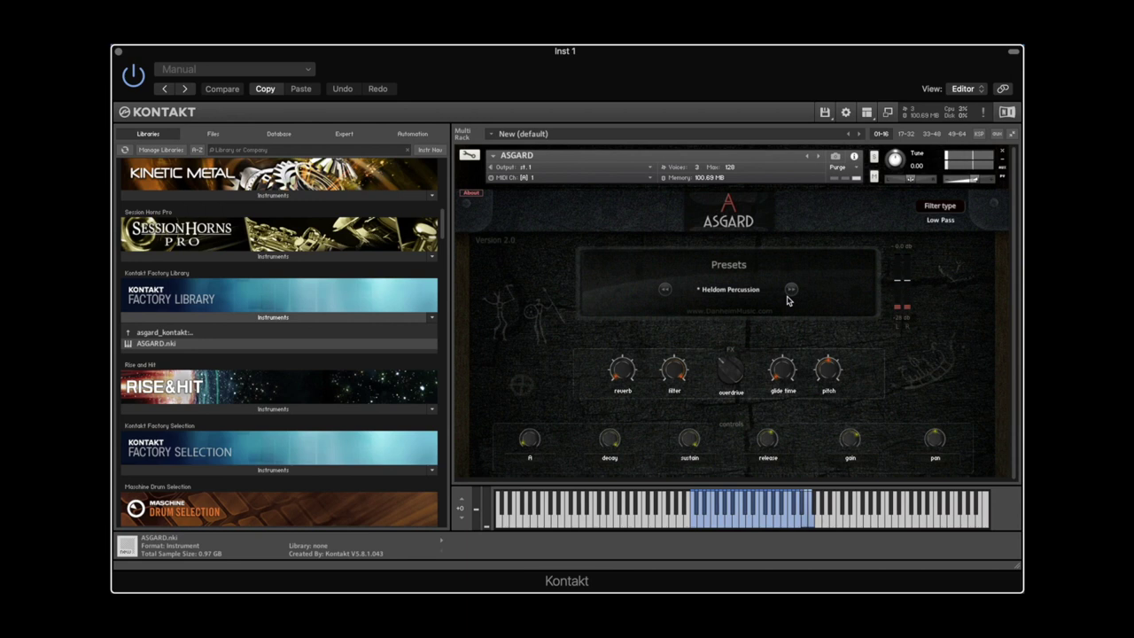
pyautogui.click(792, 291)
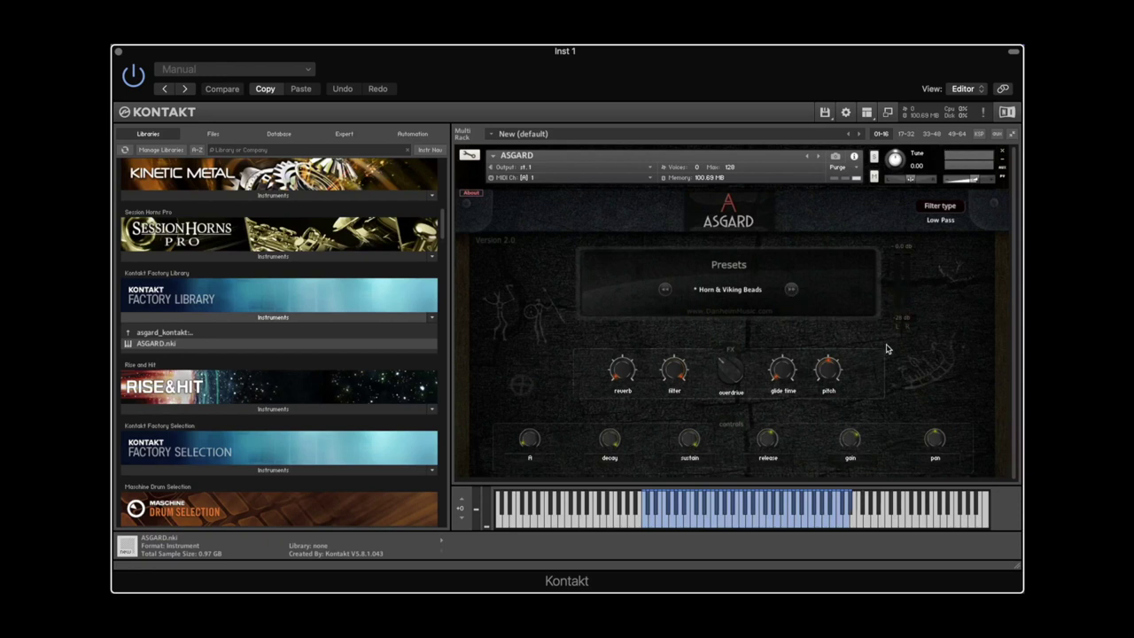
# - Audition the percussion presets one by one from Mussels Rattle through String Rattle
pyautogui.click(792, 289)
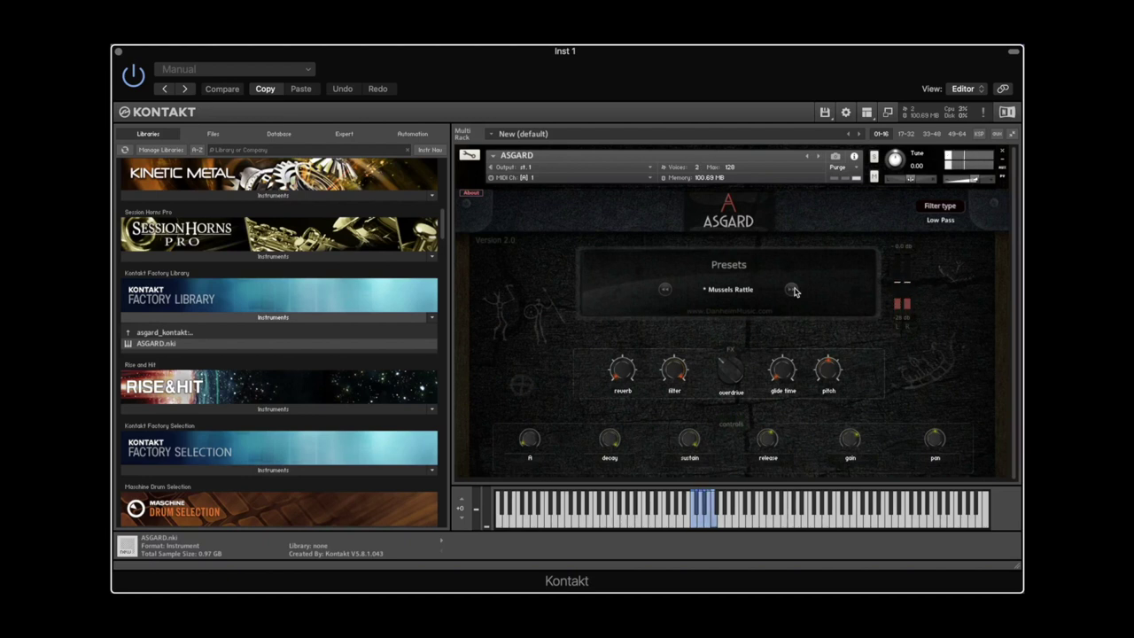
pyautogui.click(791, 291)
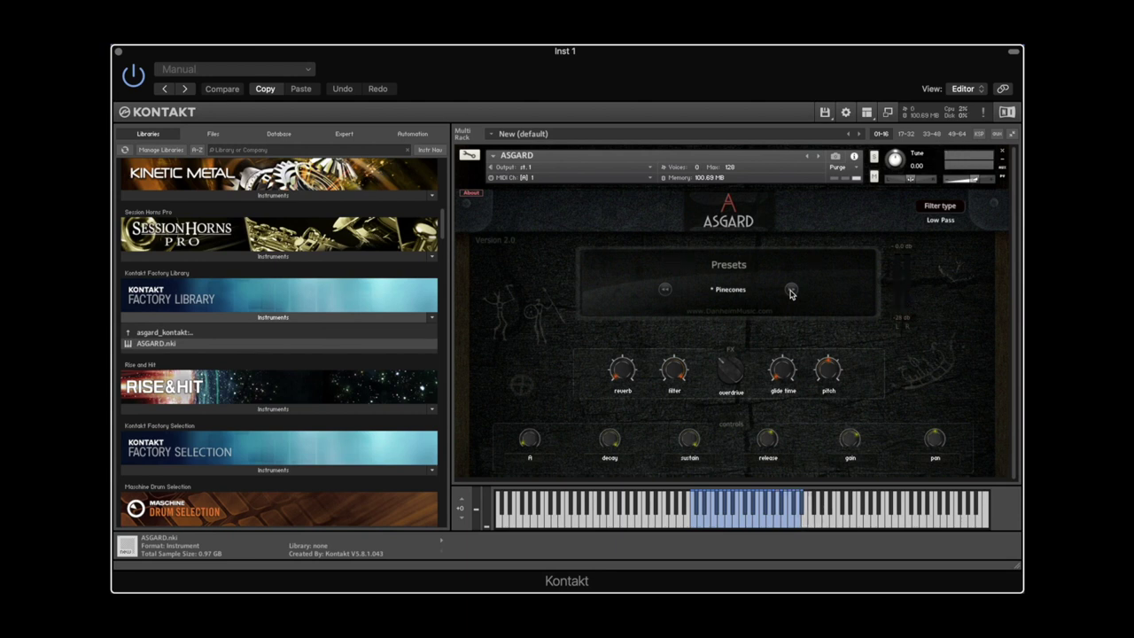
pyautogui.click(792, 292)
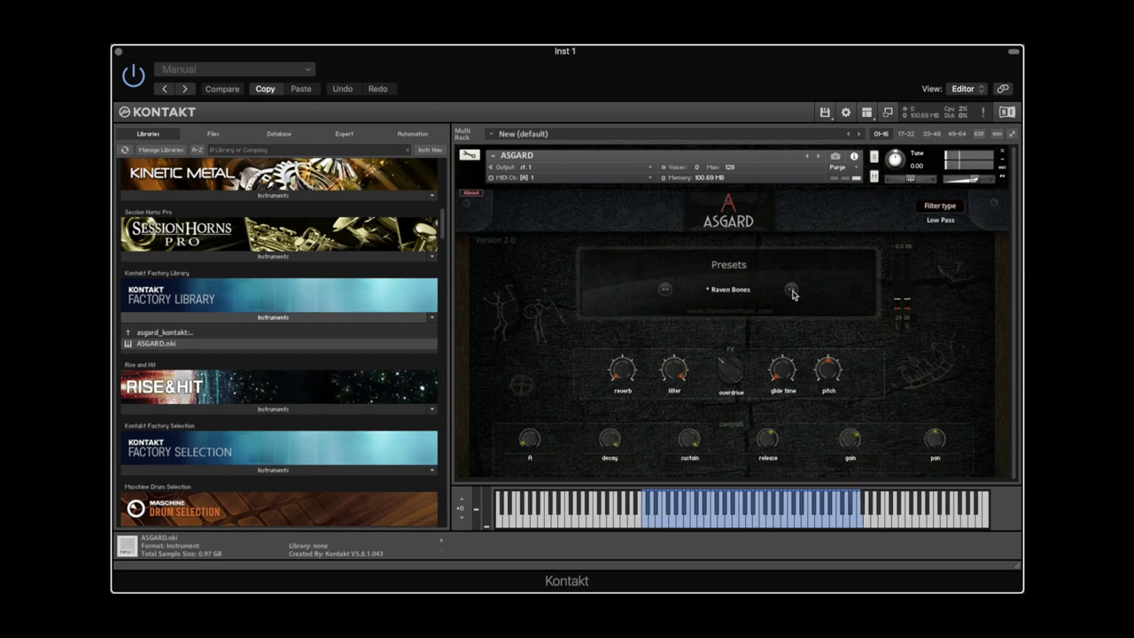
pyautogui.click(792, 291)
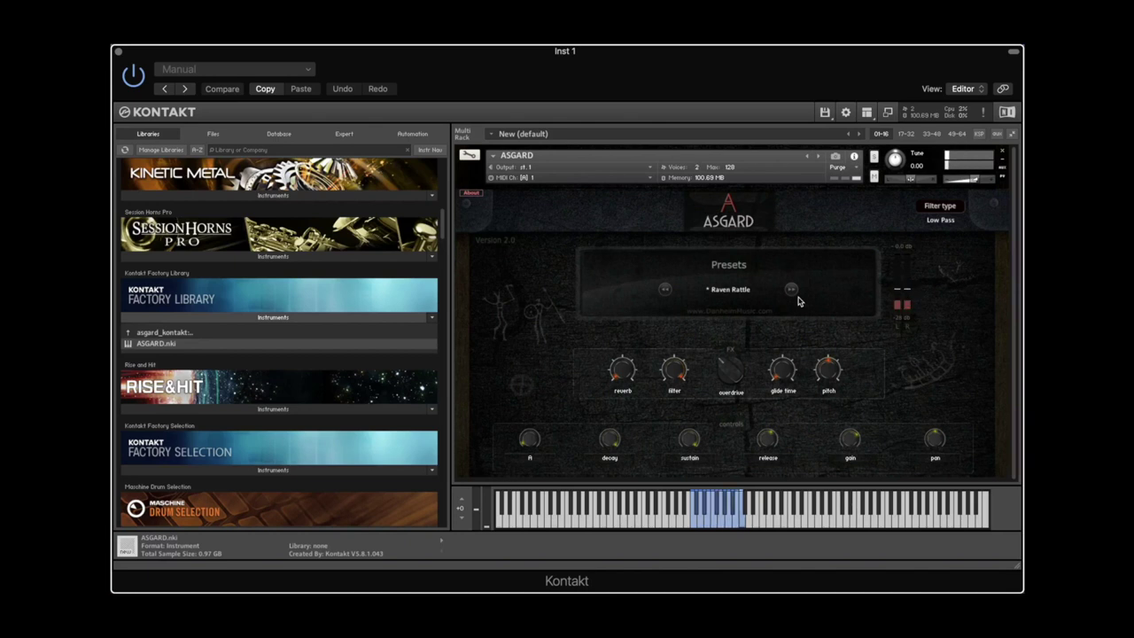
pyautogui.click(792, 291)
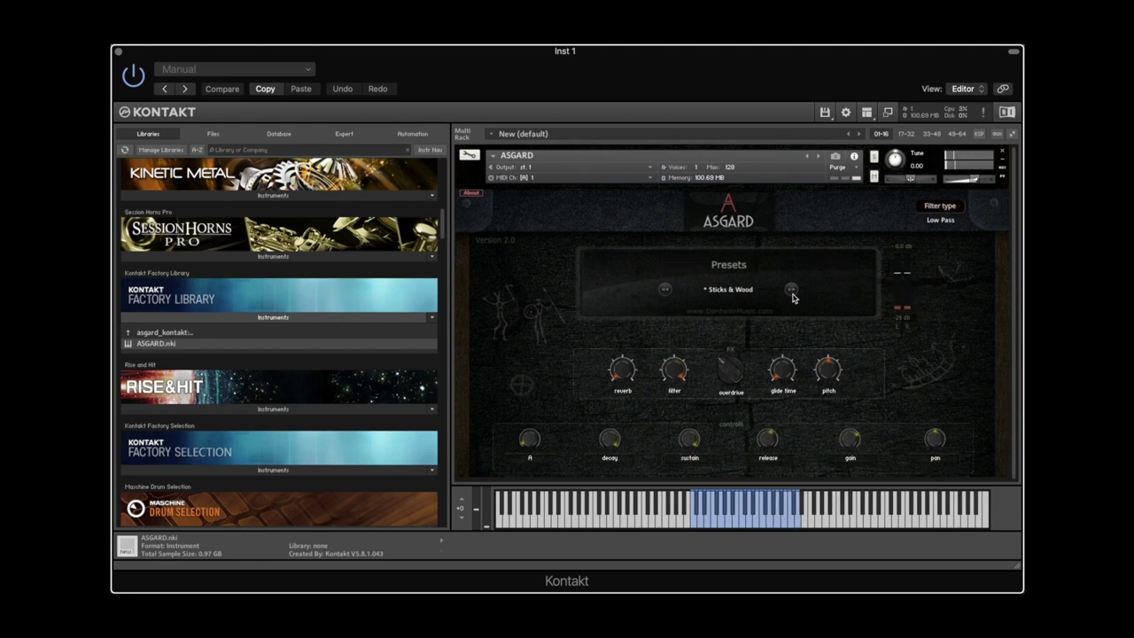
pyautogui.click(792, 292)
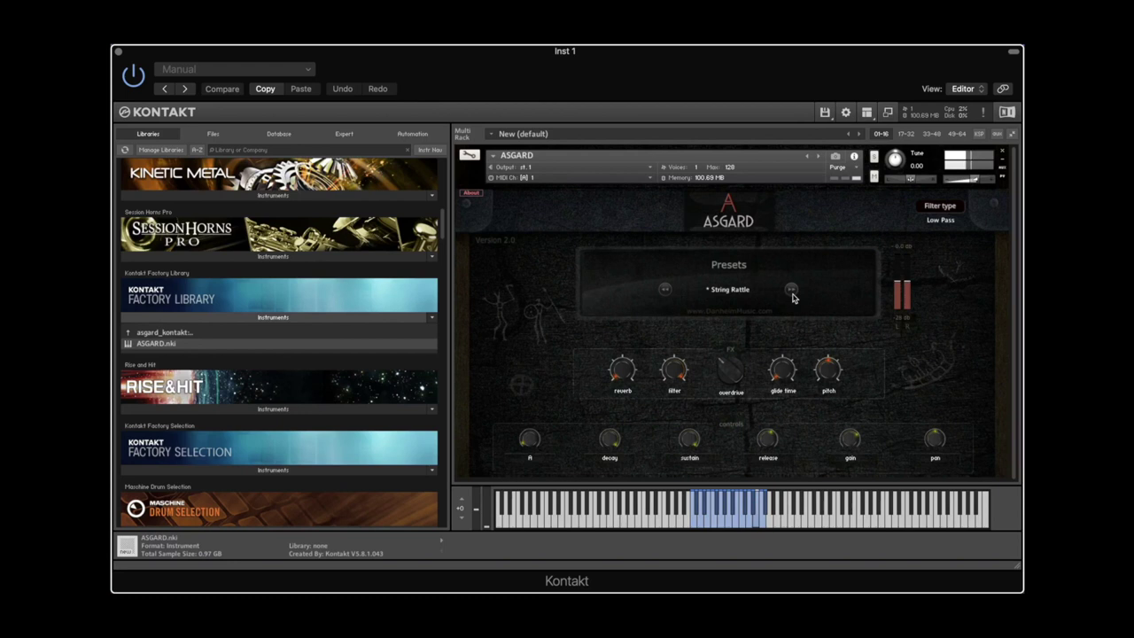
# - Audition the remaining percussion presets, from Viking Amulet & Bell through Walnut Rattle to Wood and Bones
pyautogui.click(792, 289)
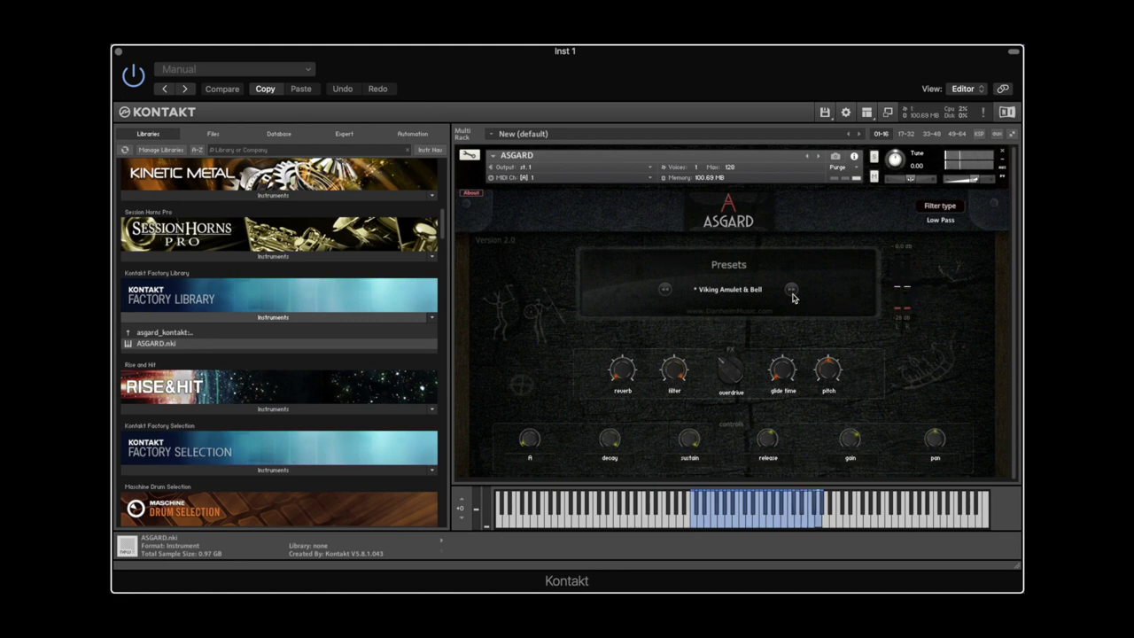
pyautogui.click(792, 294)
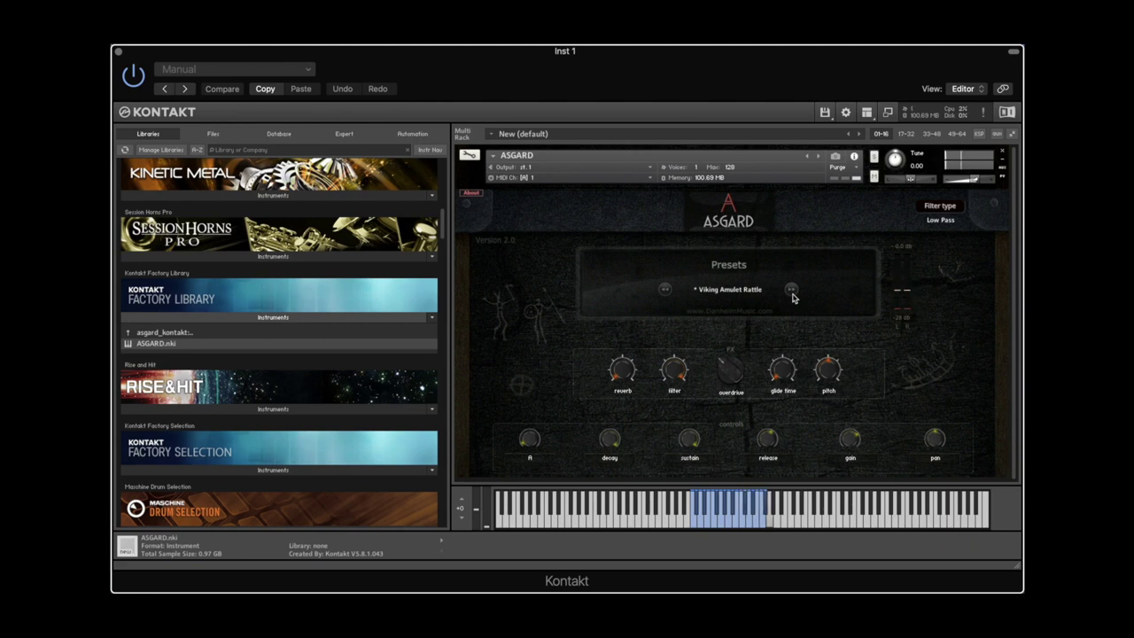
pyautogui.click(793, 295)
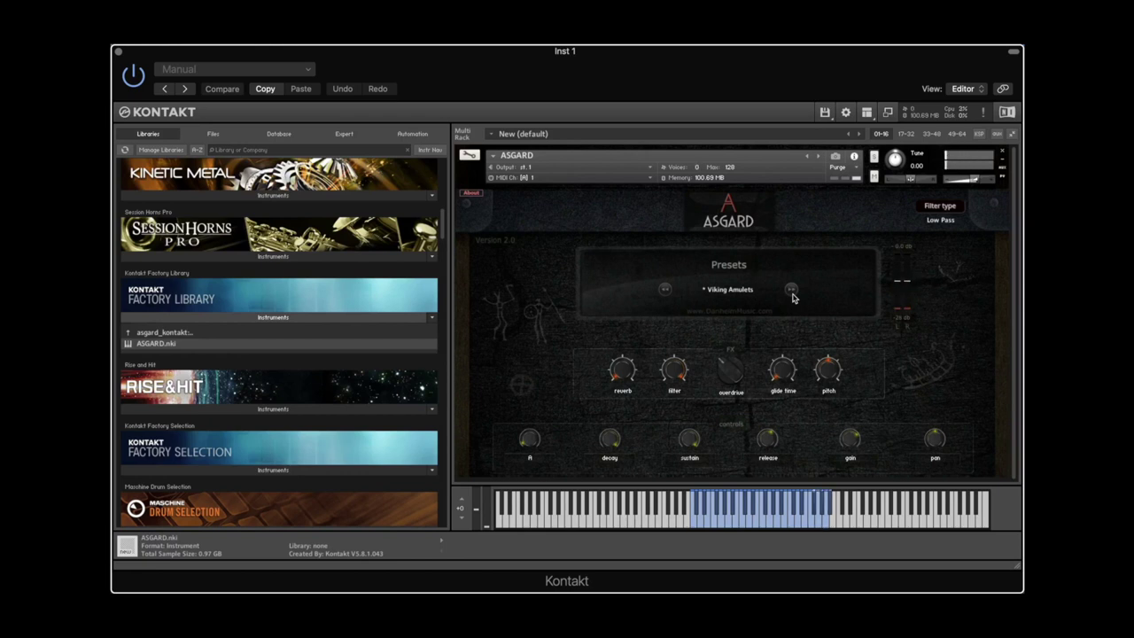
pyautogui.click(792, 290)
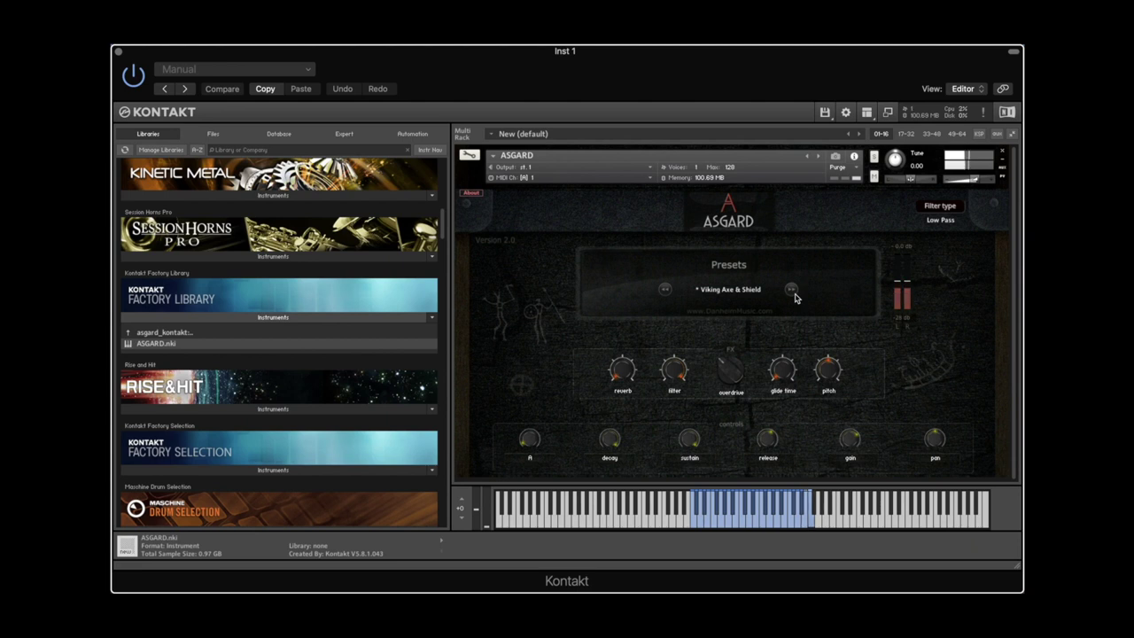
pyautogui.click(795, 296)
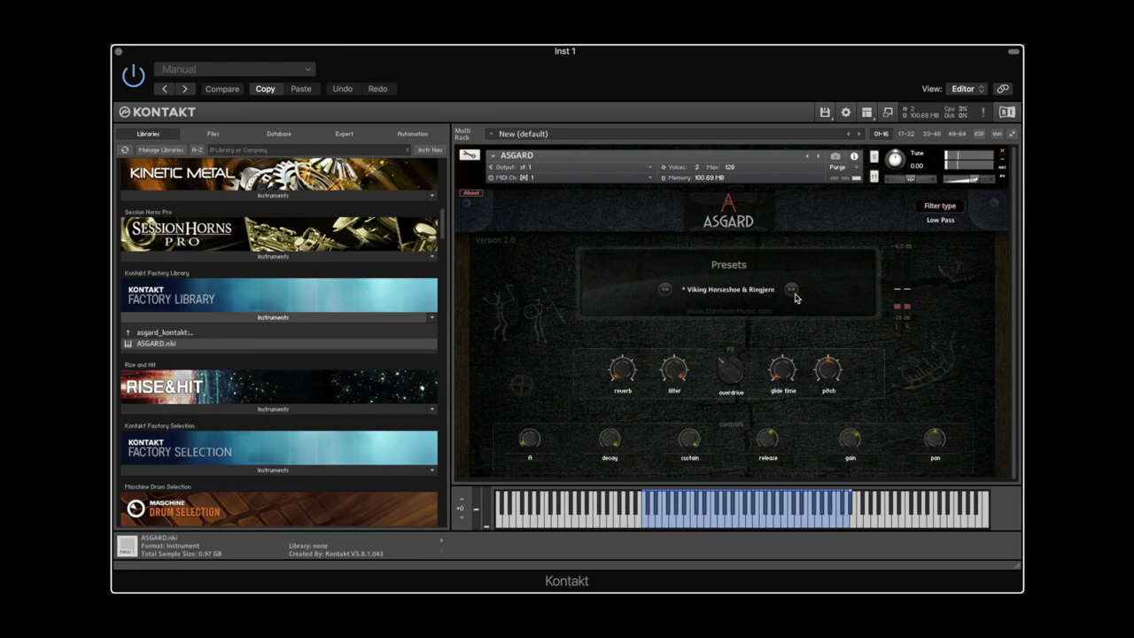
pyautogui.click(793, 292)
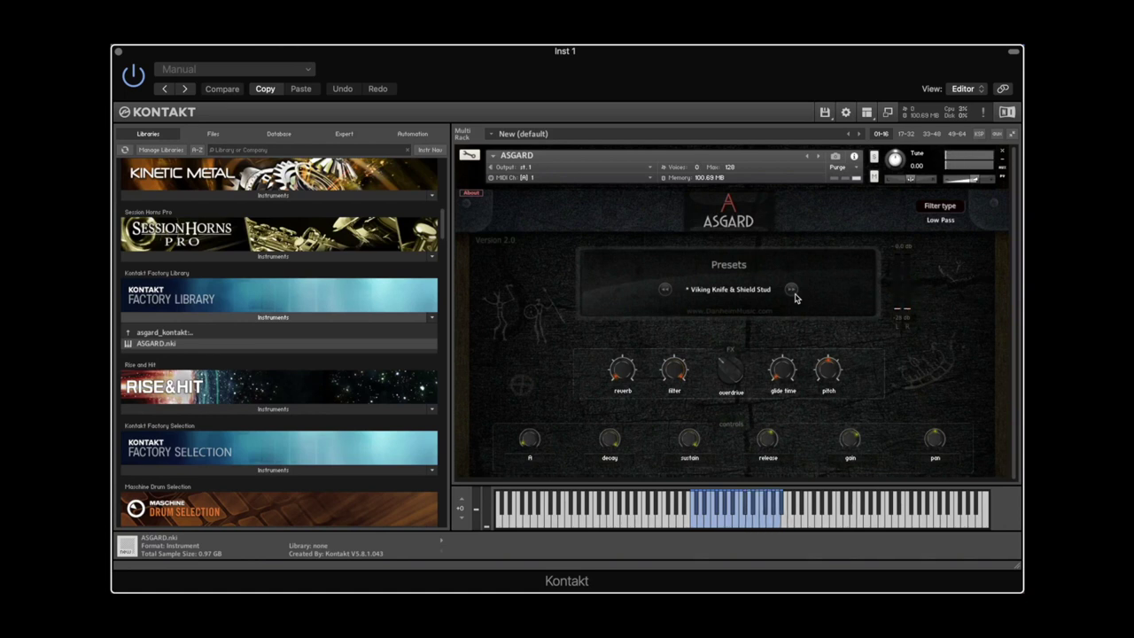
pyautogui.click(793, 293)
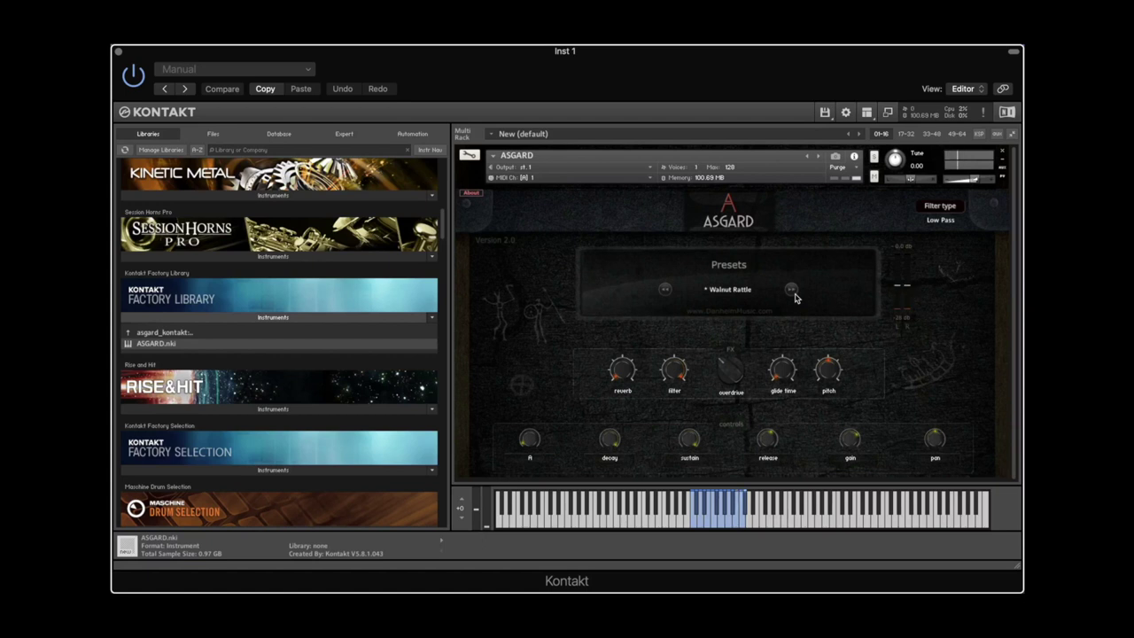
pyautogui.click(793, 292)
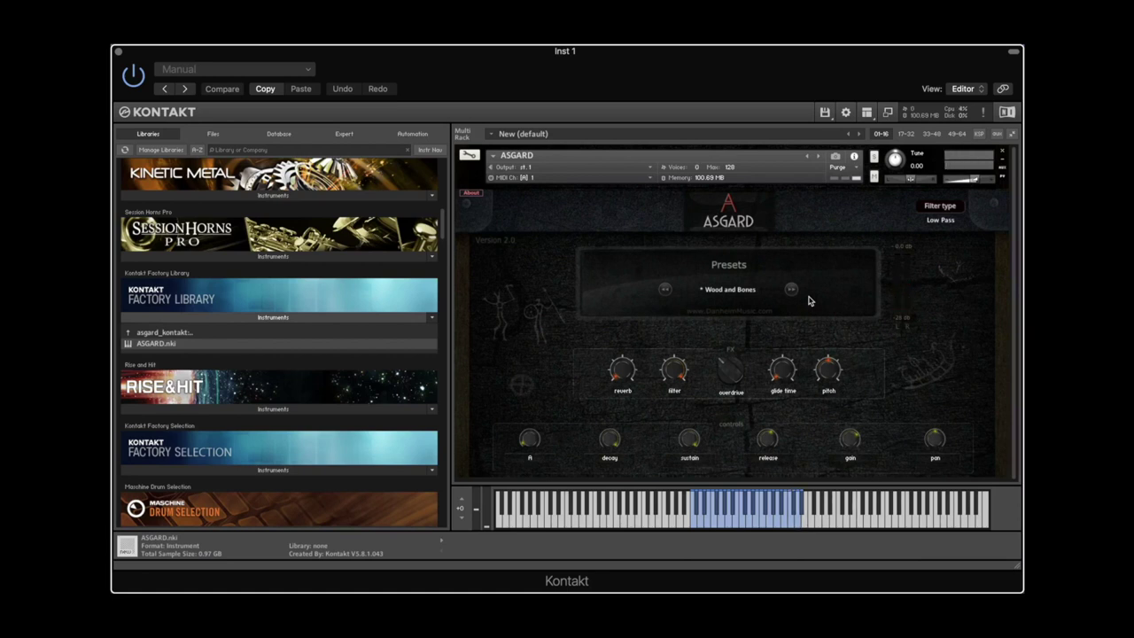
# - Advance to the Various category and audition the Ambient Textures preset
pyautogui.click(791, 291)
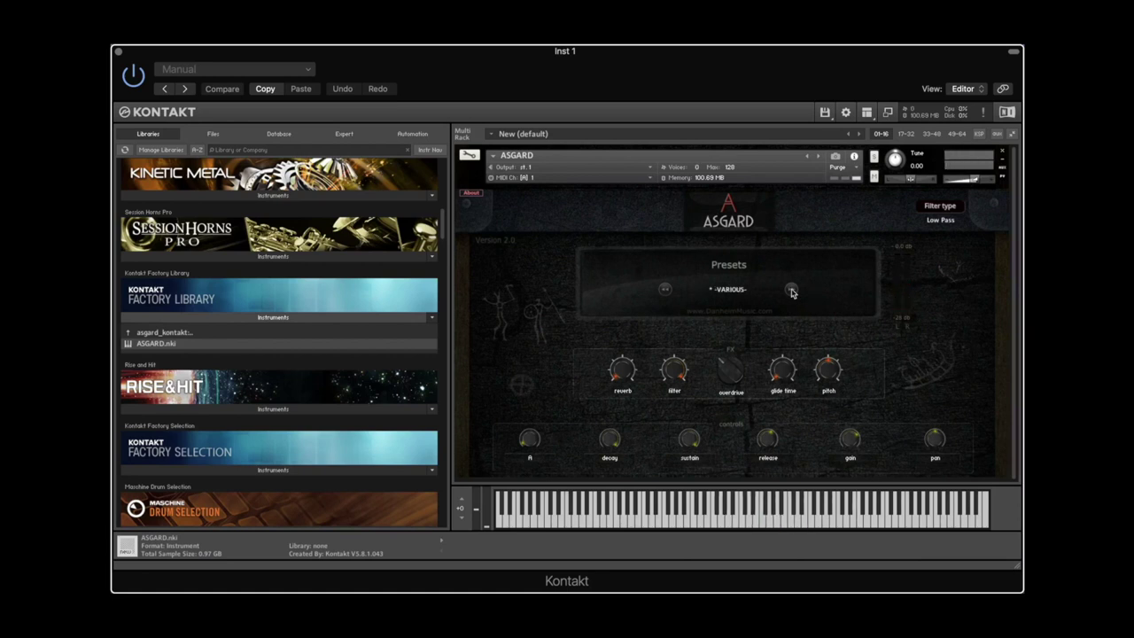
pyautogui.click(791, 290)
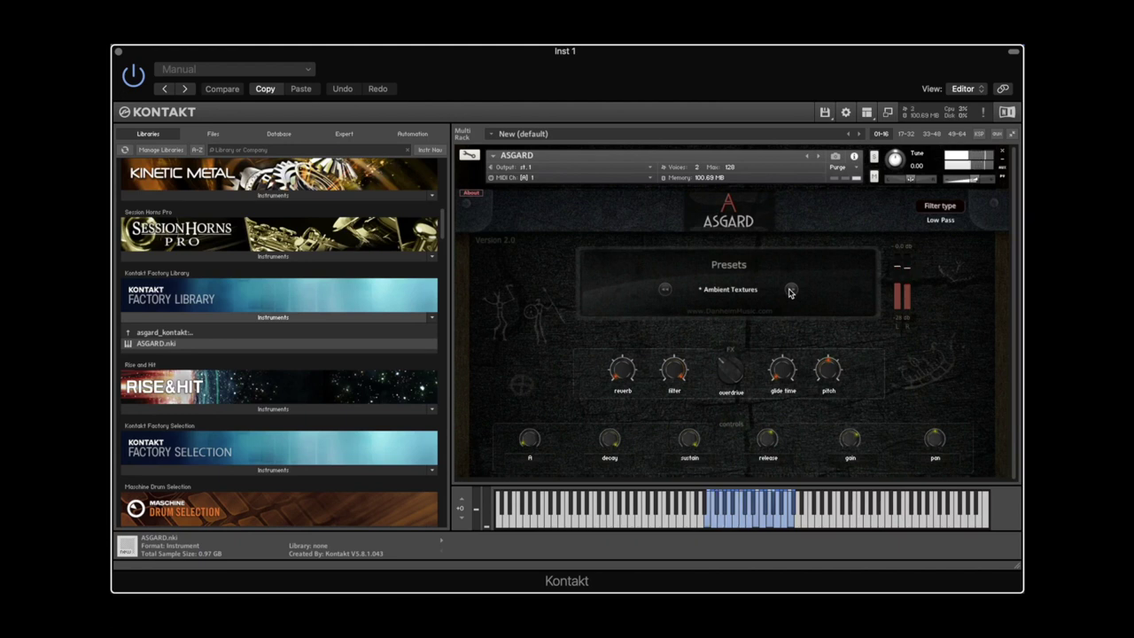
# - Audition the remaining Various presets one by one from Falsterpibe through Trossingen Lyre, and advance to the Atgangr Pad preset
pyautogui.click(792, 292)
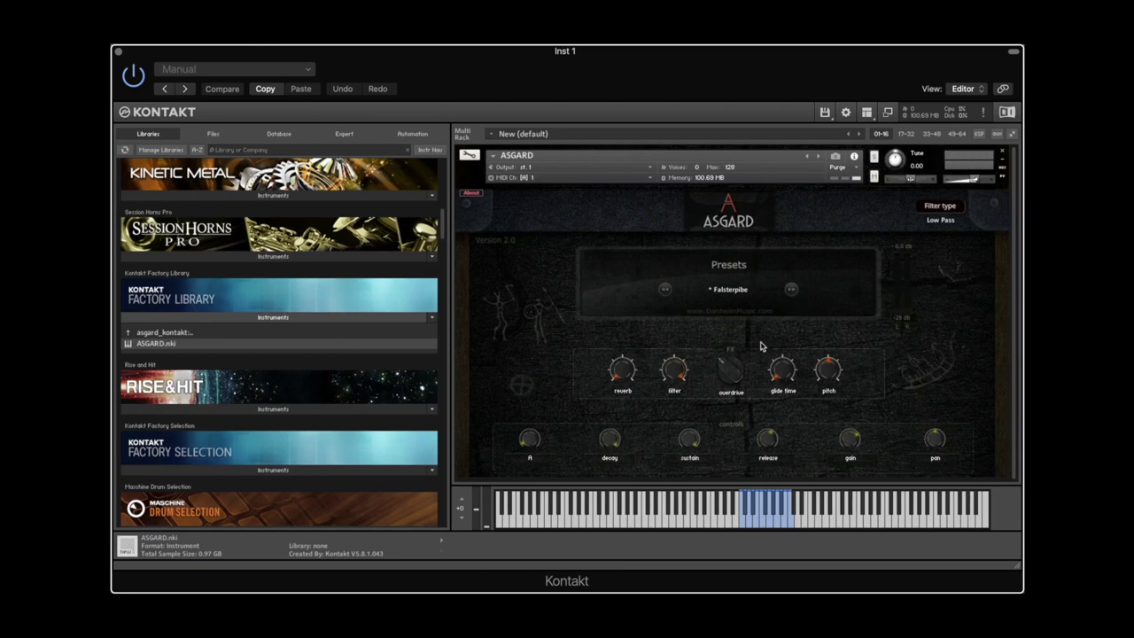
pyautogui.click(791, 292)
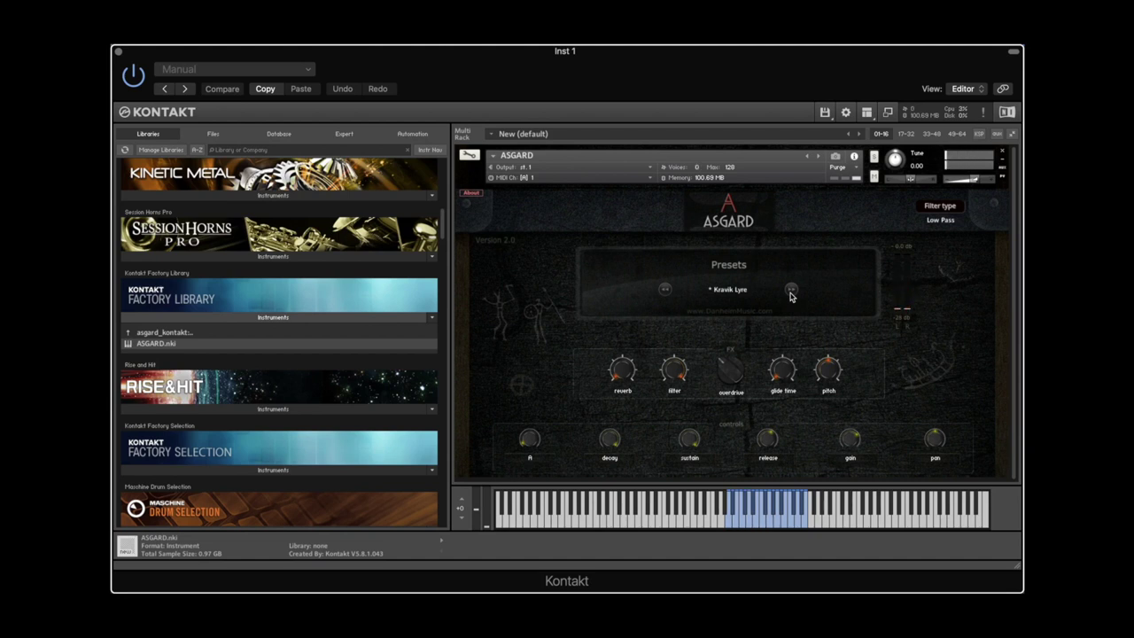
pyautogui.click(792, 293)
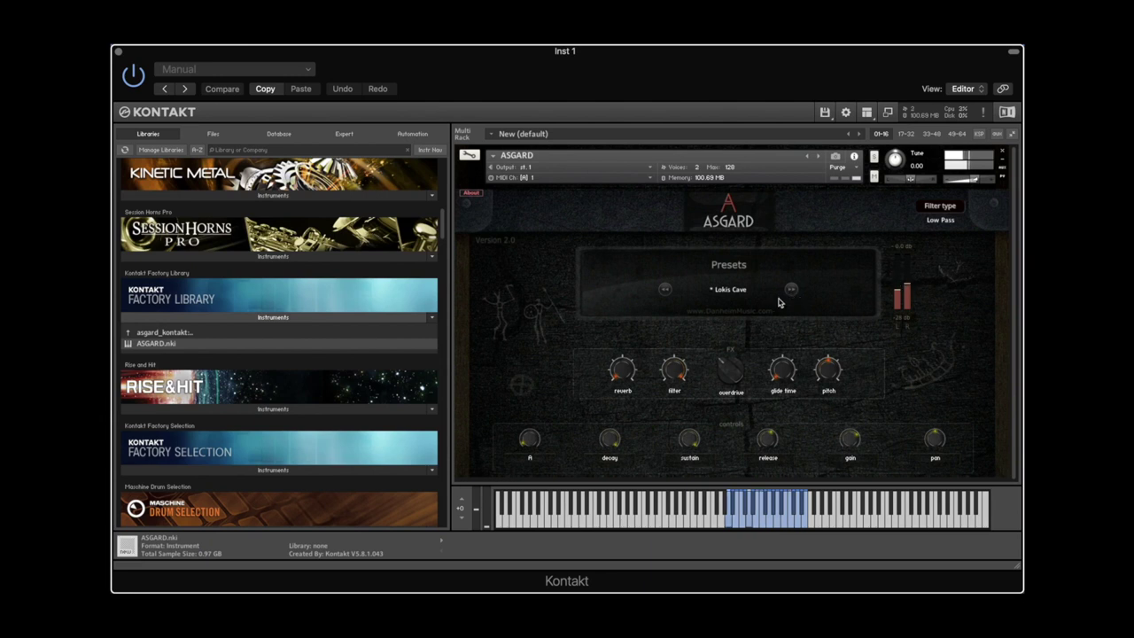
pyautogui.click(792, 290)
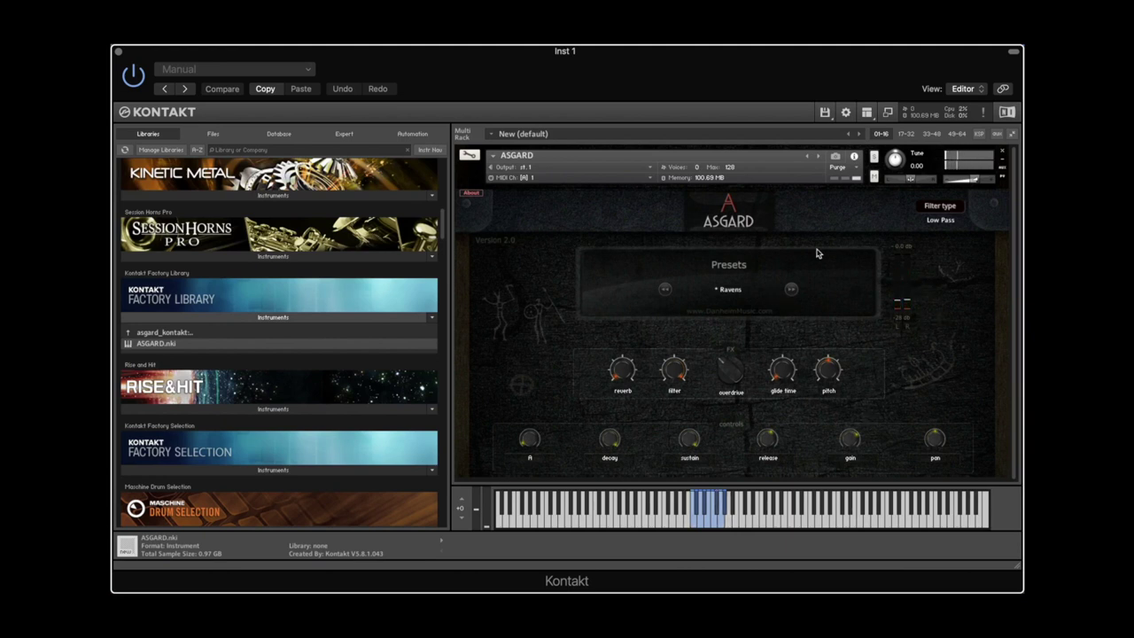
pyautogui.click(791, 289)
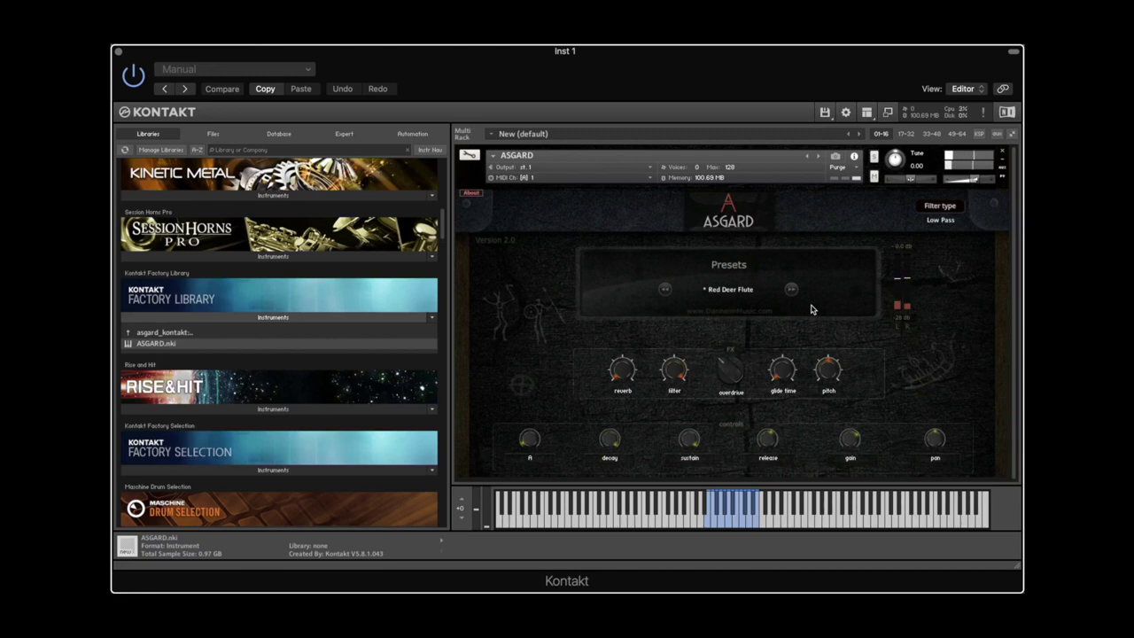
pyautogui.click(792, 290)
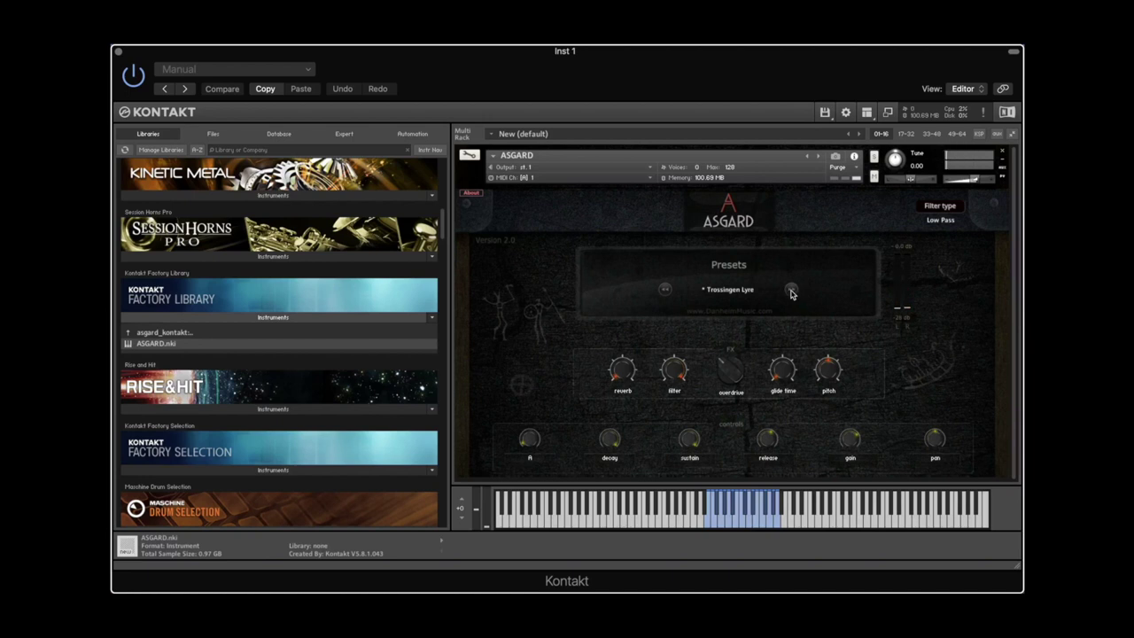
pyautogui.click(791, 291)
pyautogui.click(791, 292)
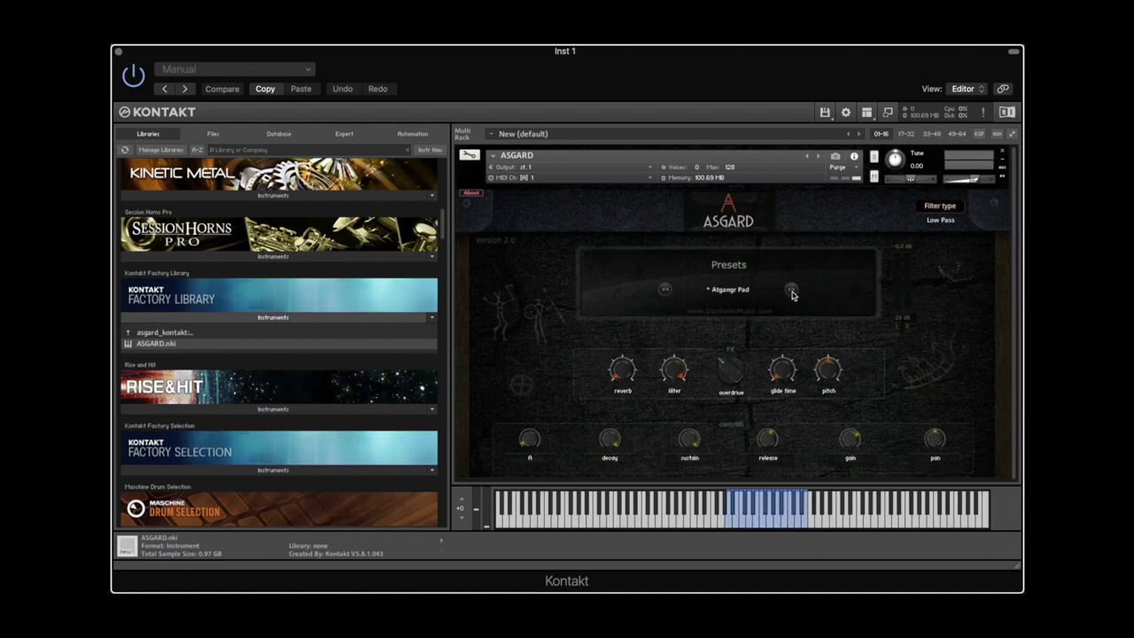